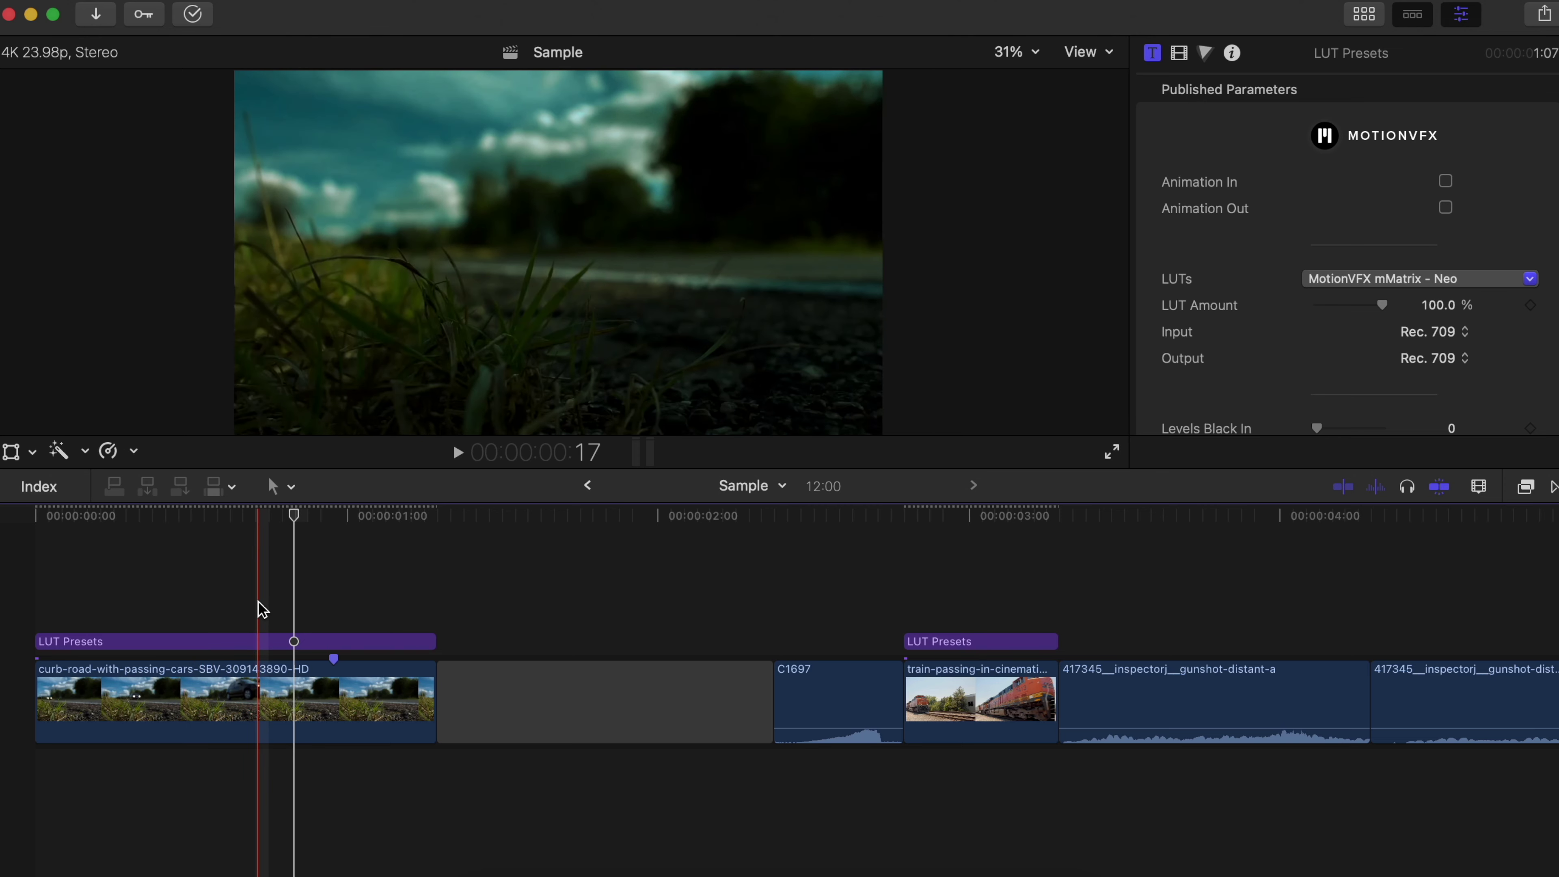
- Split the curb-road clip, disable its second half so it turns black, and preview it
click(258, 608)
key(super+b)
click(313, 699)
key(v)
click(158, 611)
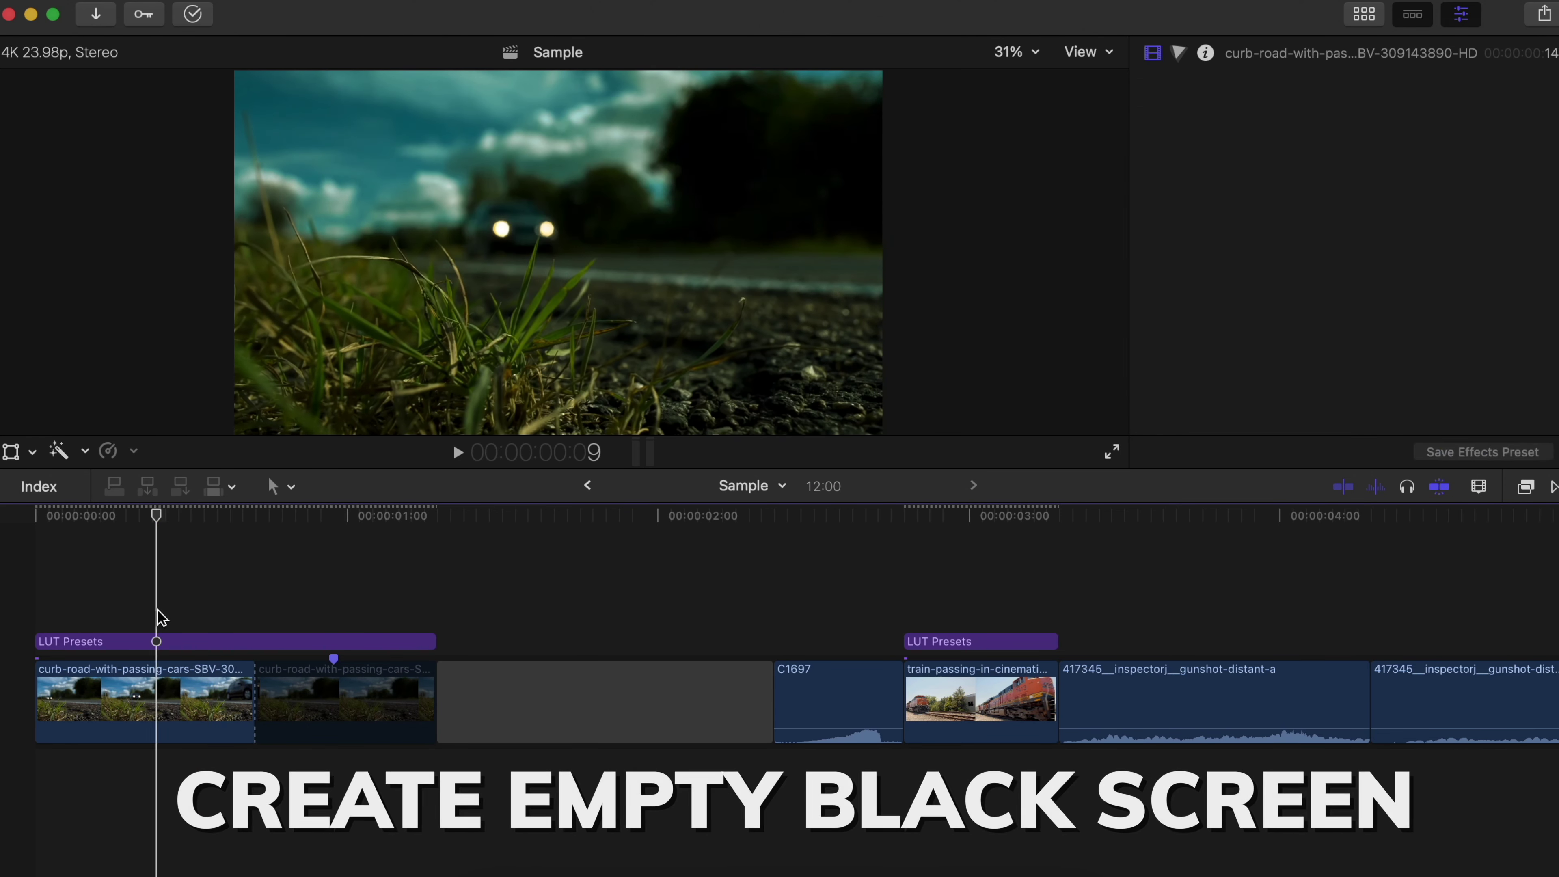
key(space)
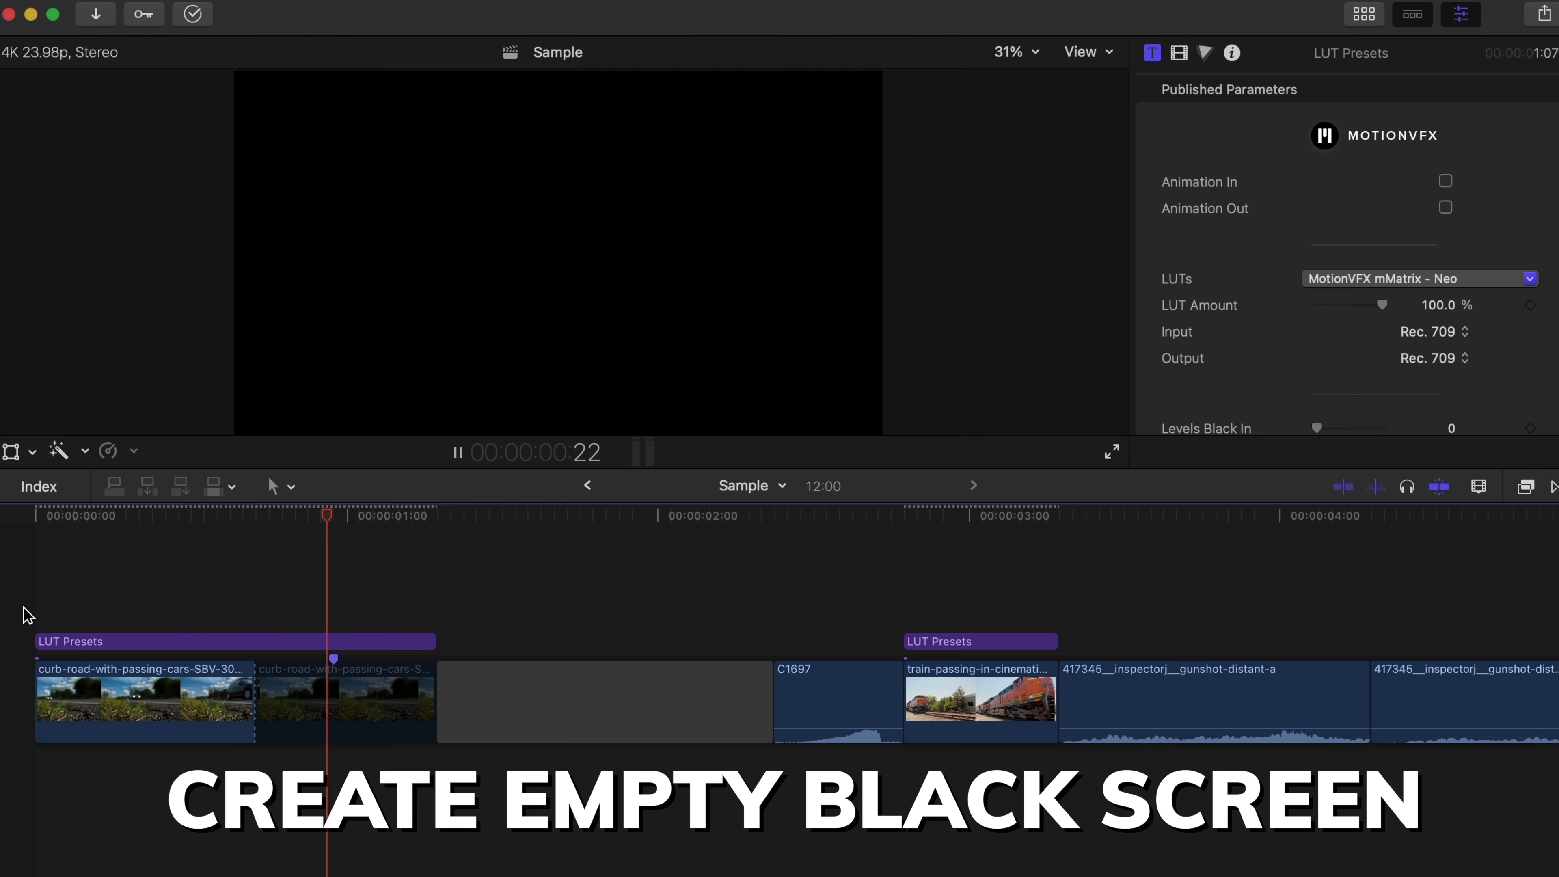
key(space)
- Connect the C1697 clip beneath the curb-road clip and preview the edit
drag(824, 673, 252, 768)
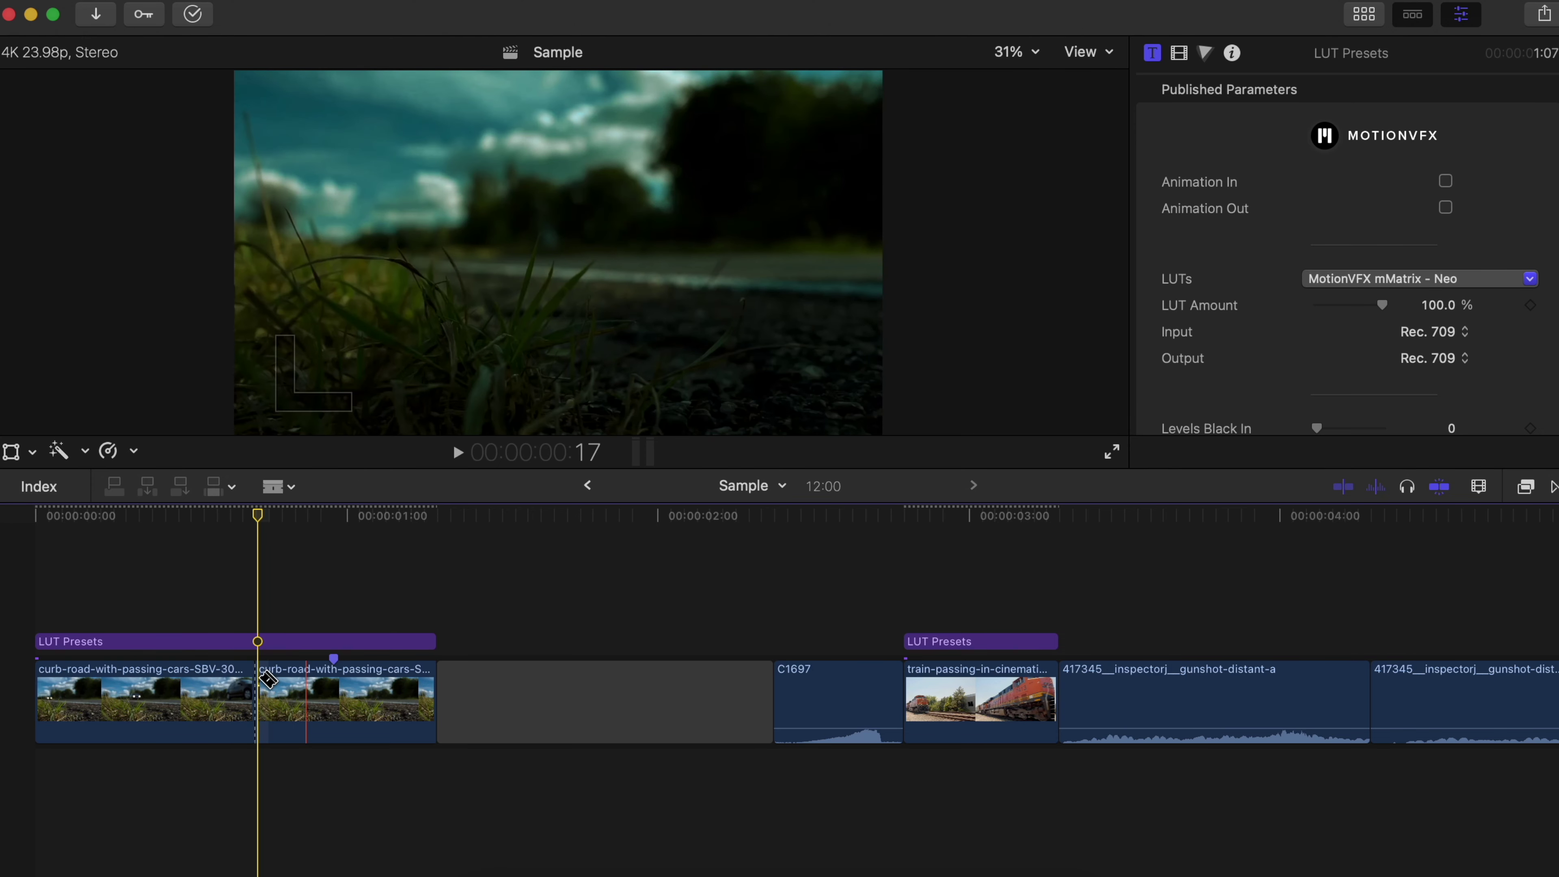
key(space)
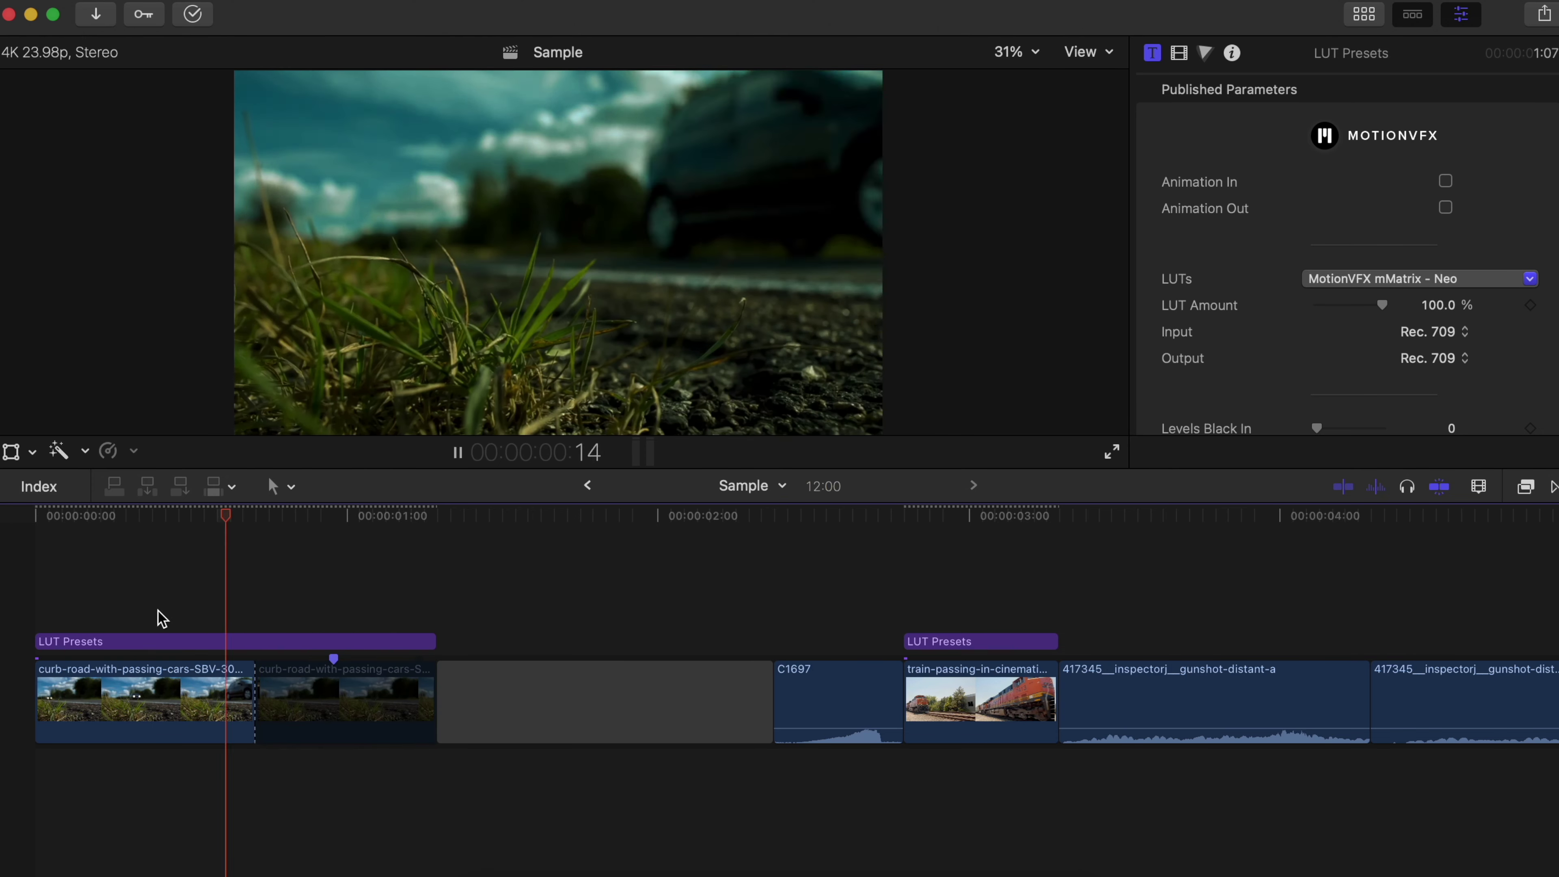
click(824, 696)
drag(824, 696, 221, 755)
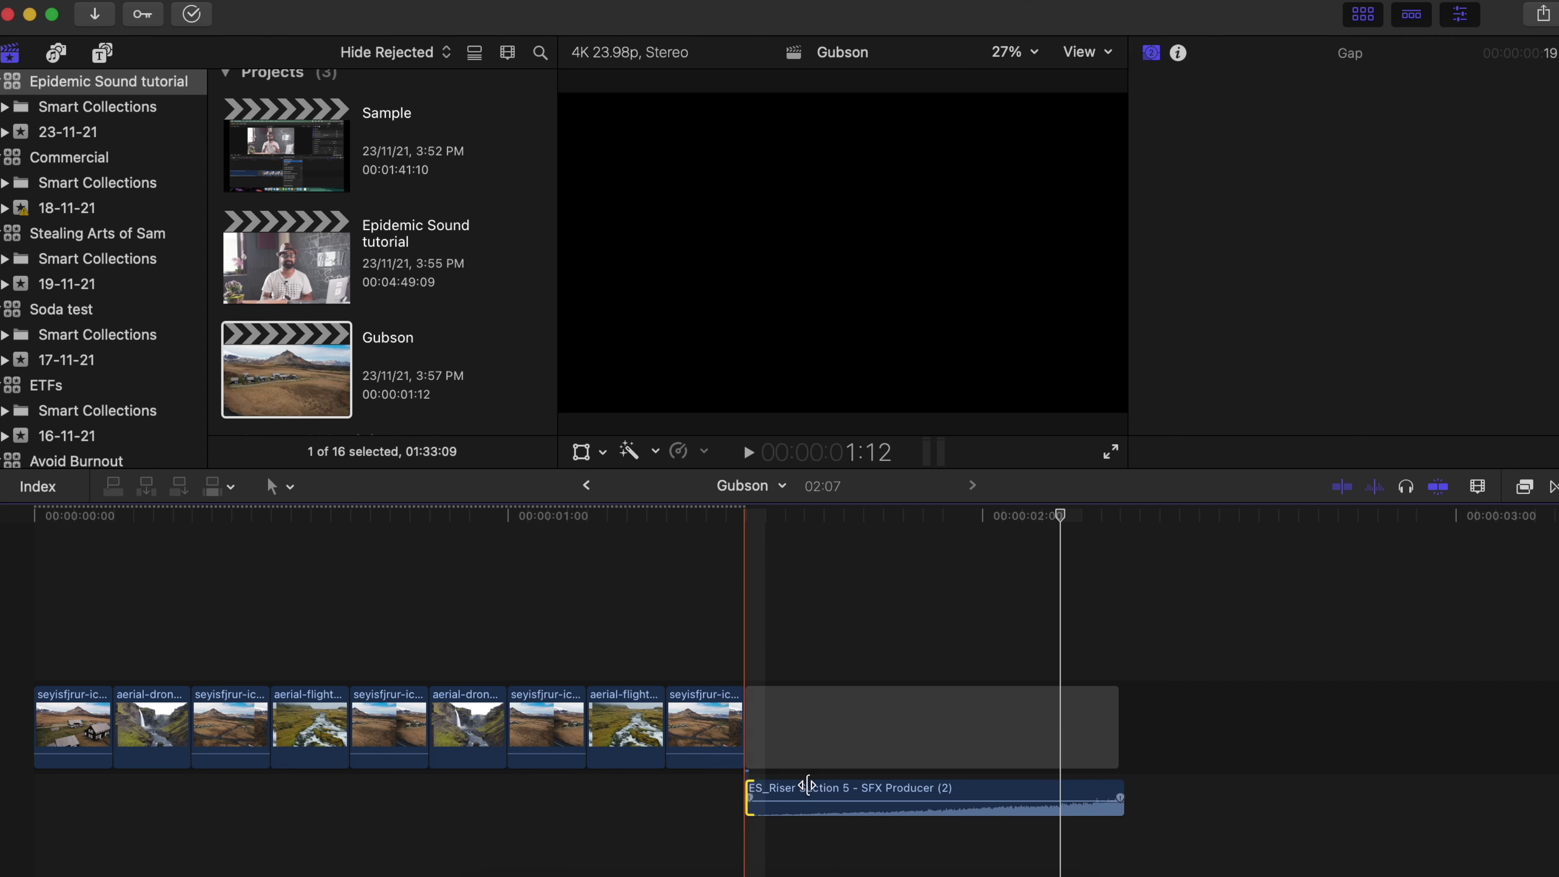
- Trim the riser to start at the timeline start, then paste copies end to end
drag(808, 785, 2, 806)
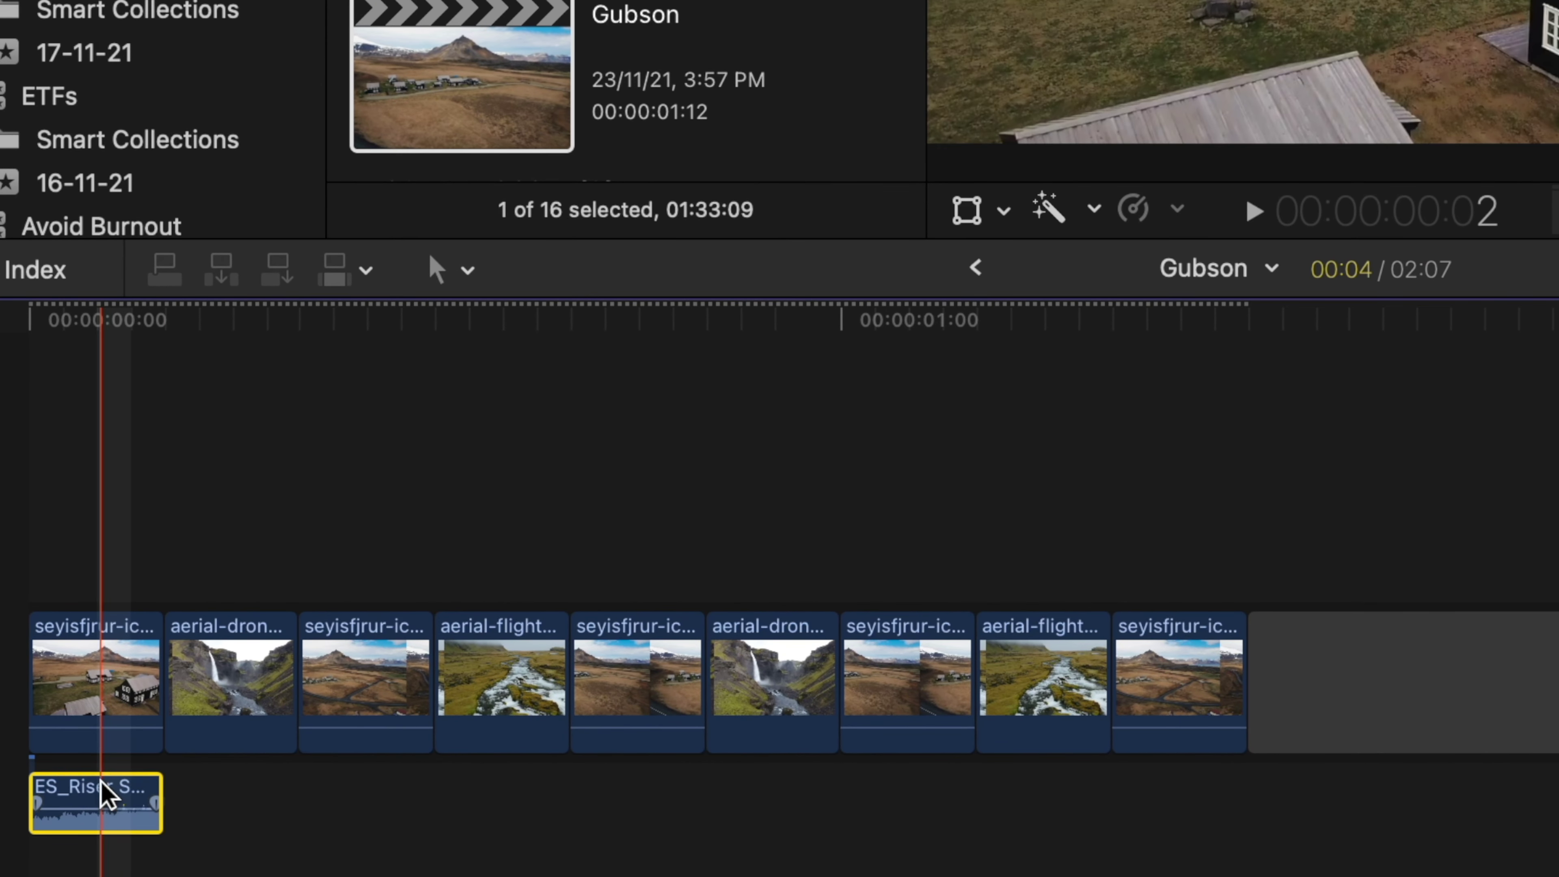
key(super+c)
click(171, 485)
key(super+v)
key(super+v)
key(super+v)
key(super+v)
key(super+v)
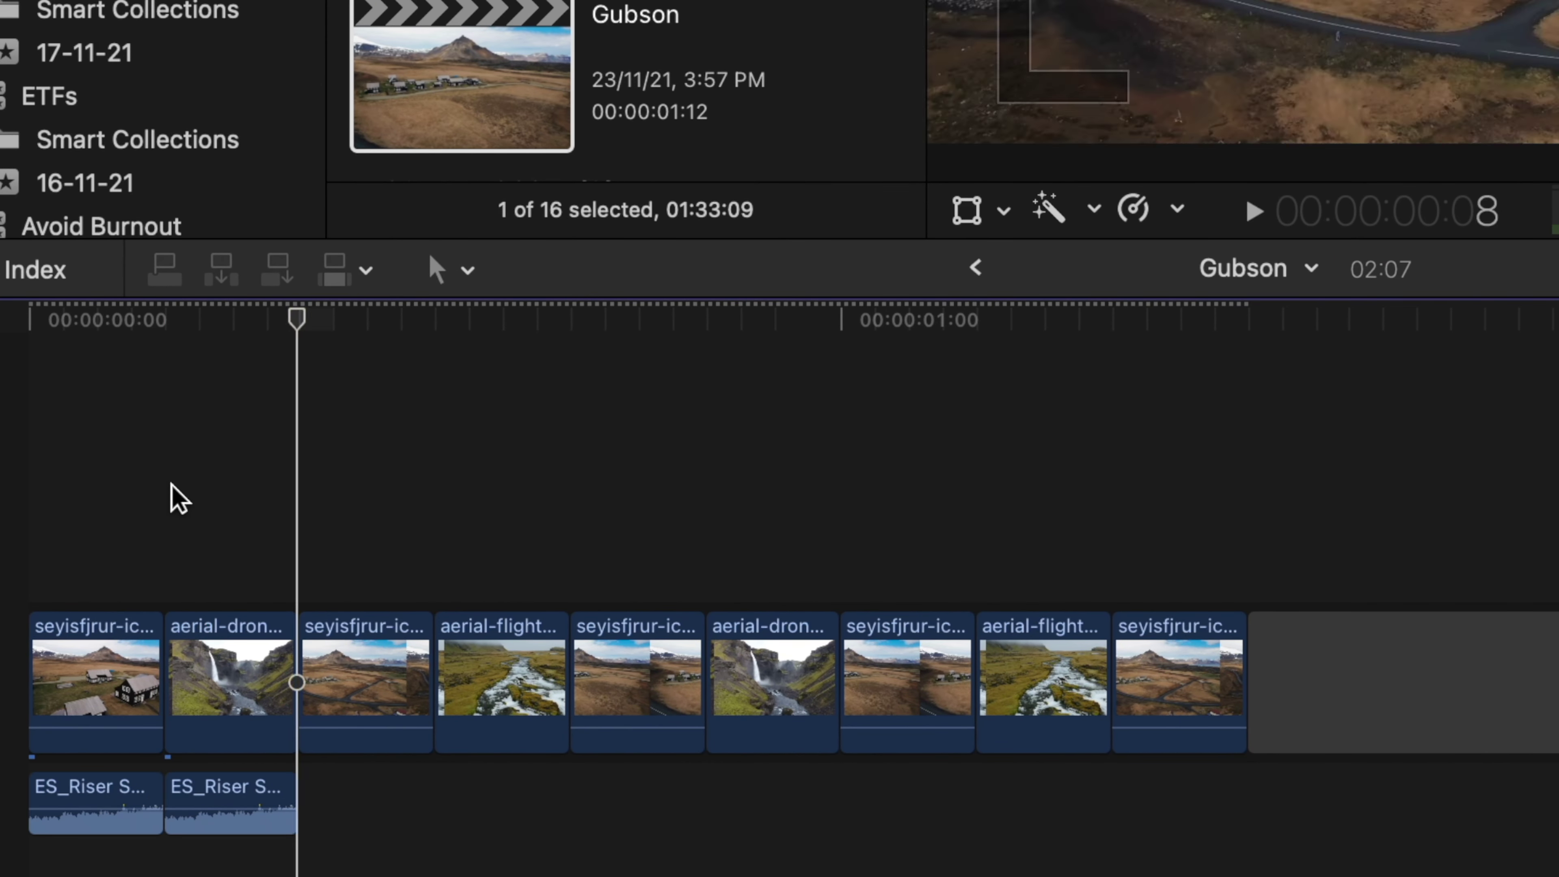
key(super+v)
key(super+v)
key(super+v)
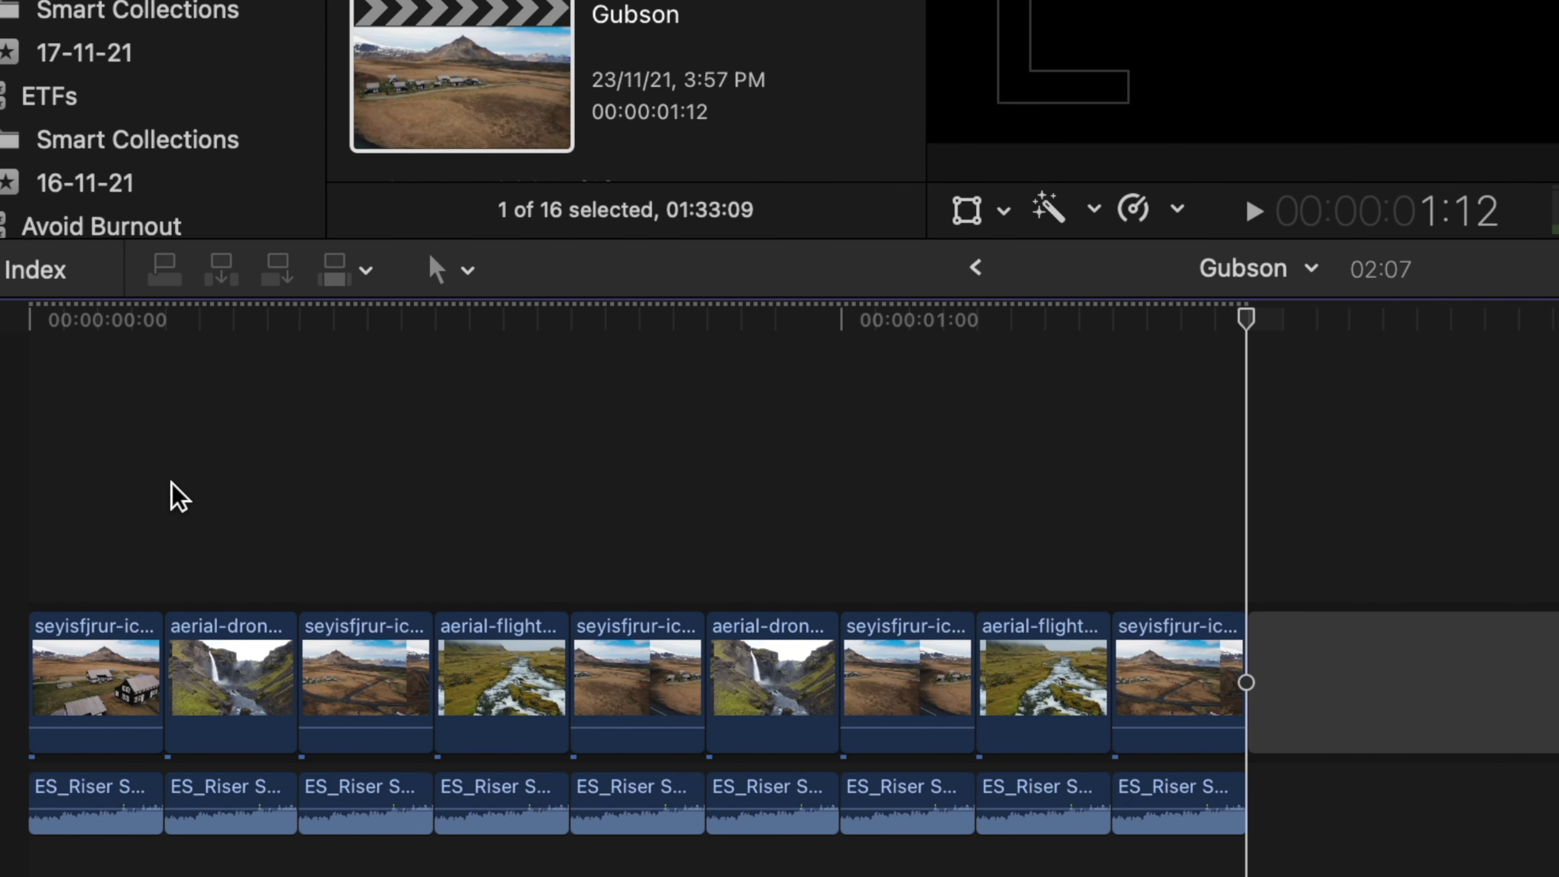
click(1476, 734)
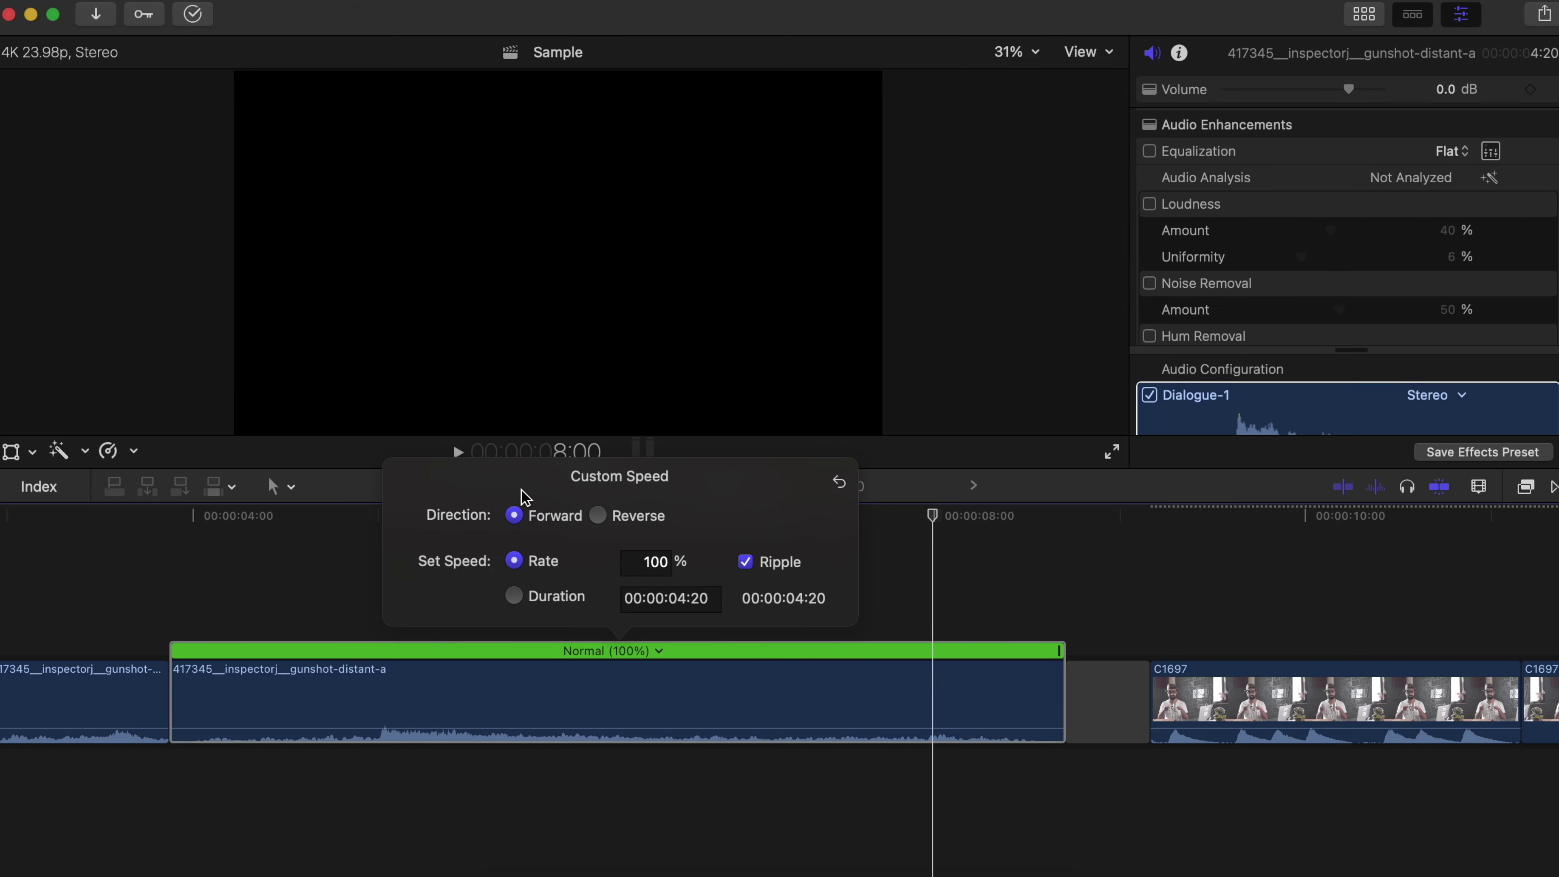
- Set the distant gunshot clip's direction to Reverse and play it back
click(592, 515)
click(209, 619)
key(space)
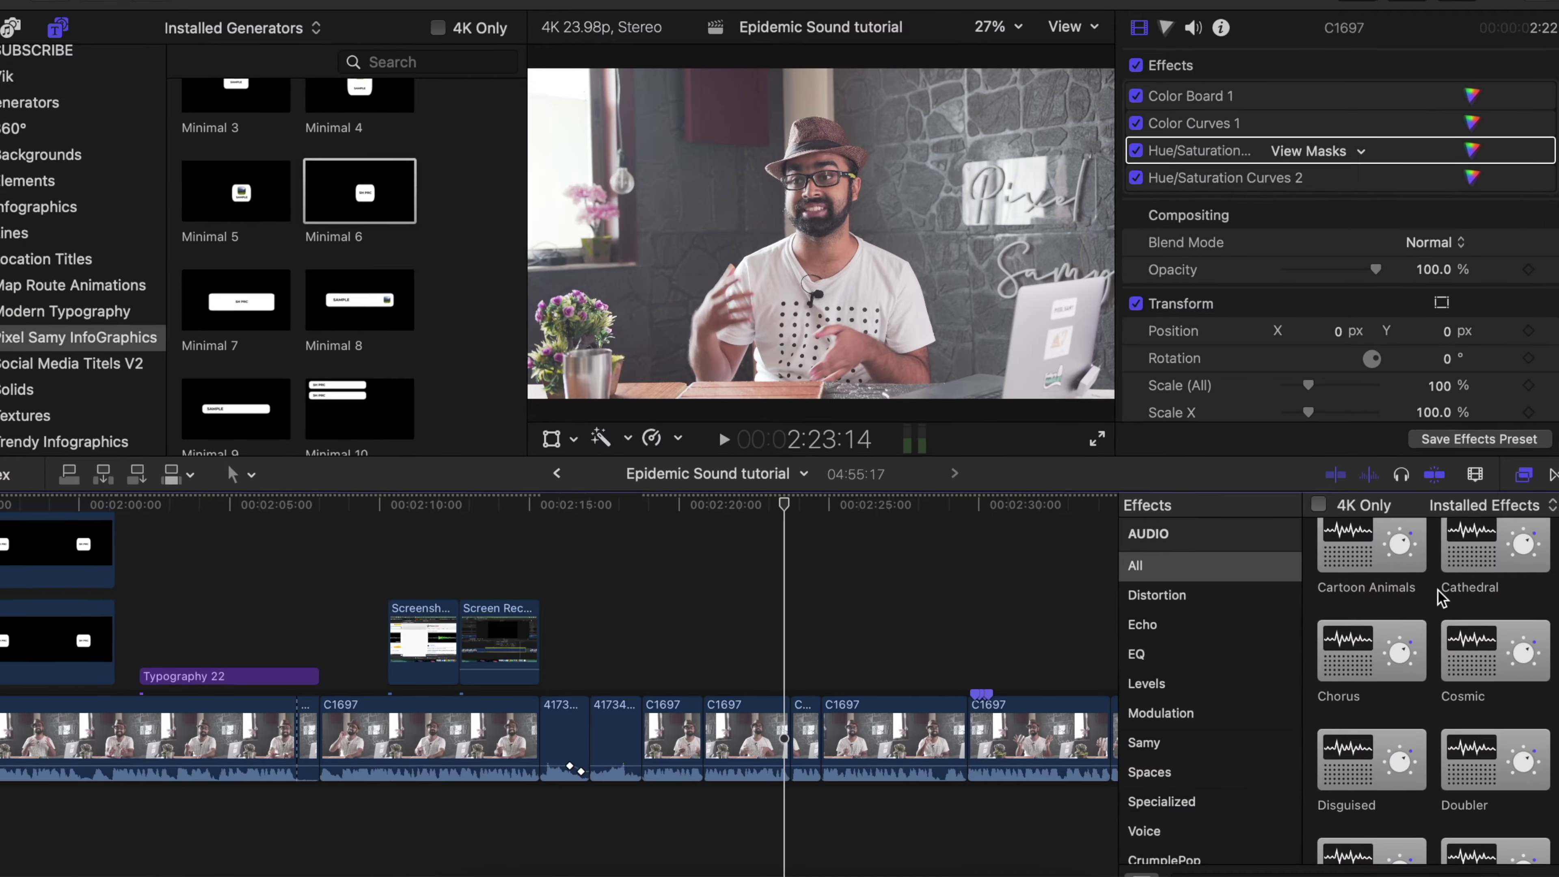
- Scroll down through the audio effects list in the Effects browser
scroll(1367, 418, down, 5)
scroll(1367, 418, down, 10)
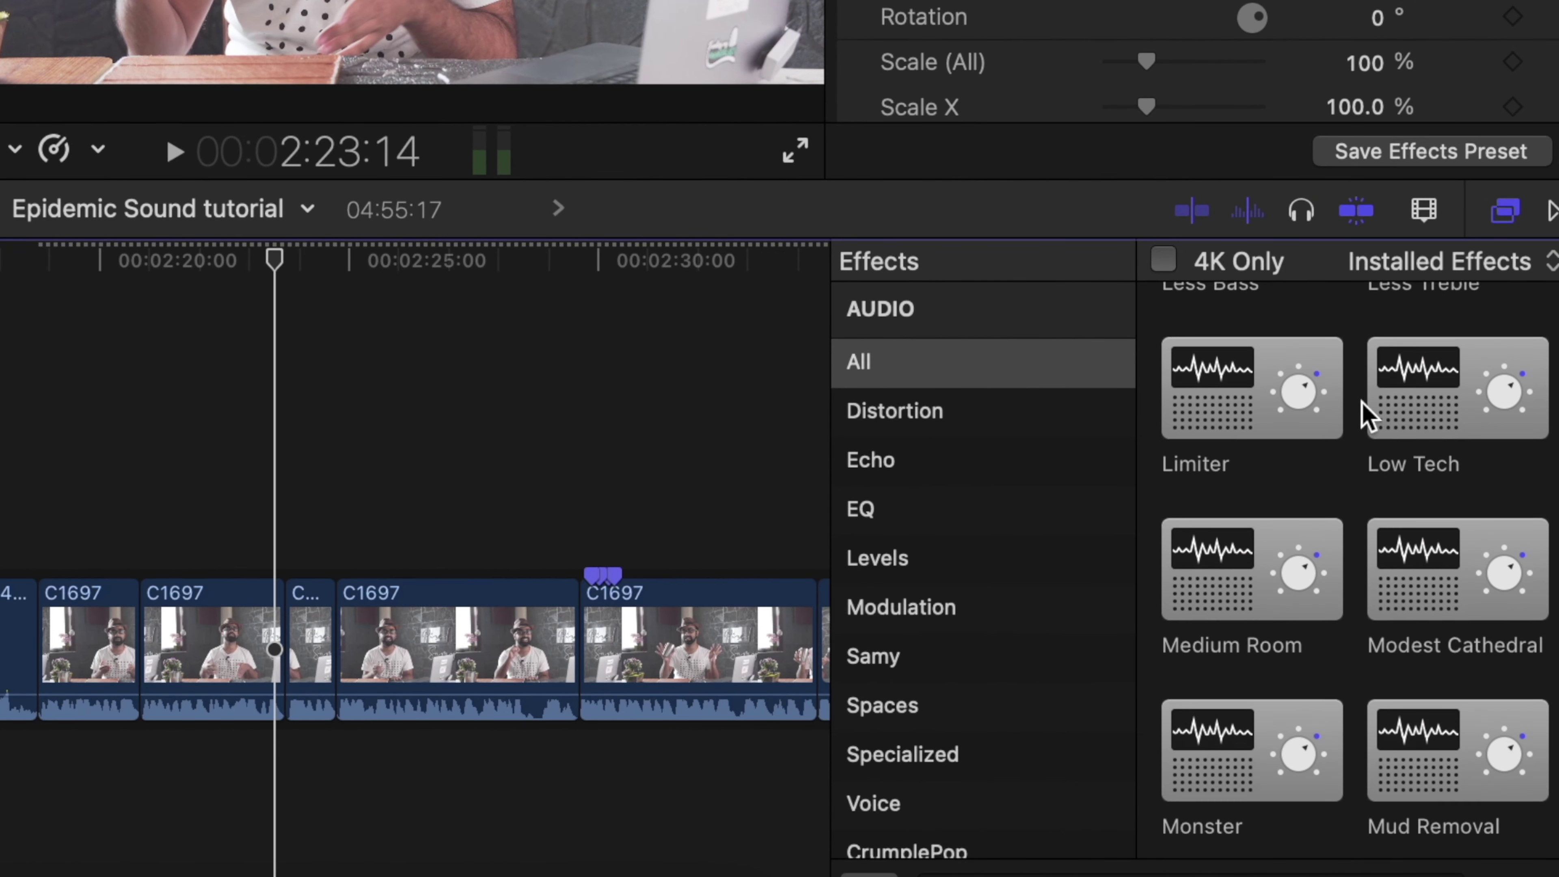
scroll(1364, 412, down, 5)
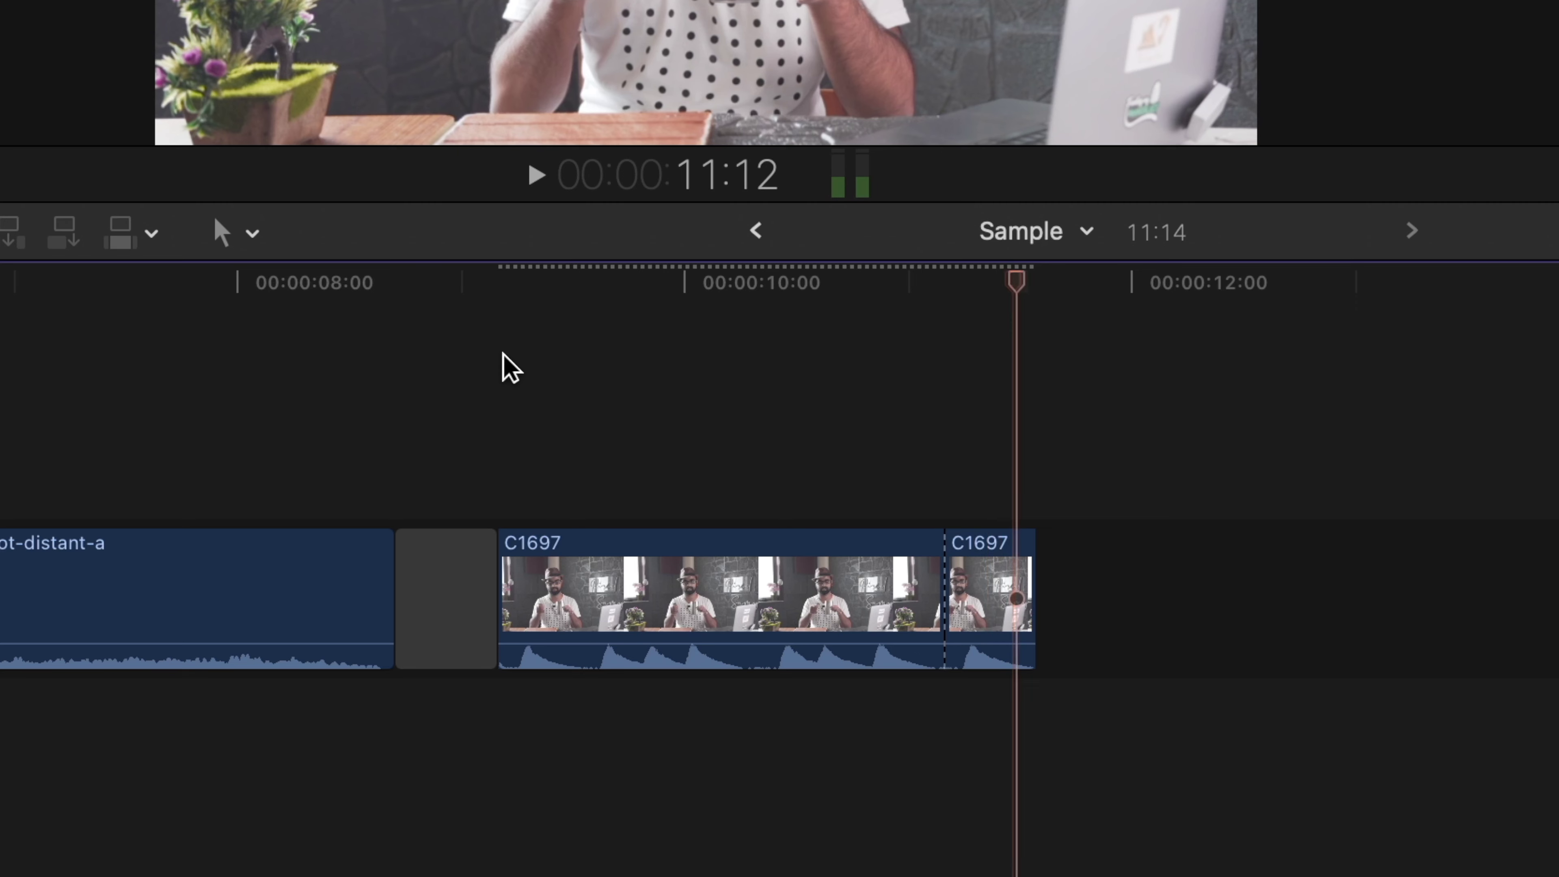
- Detach the last C1697 clip's audio and set it to play in Reverse at -100%
right_click(993, 576)
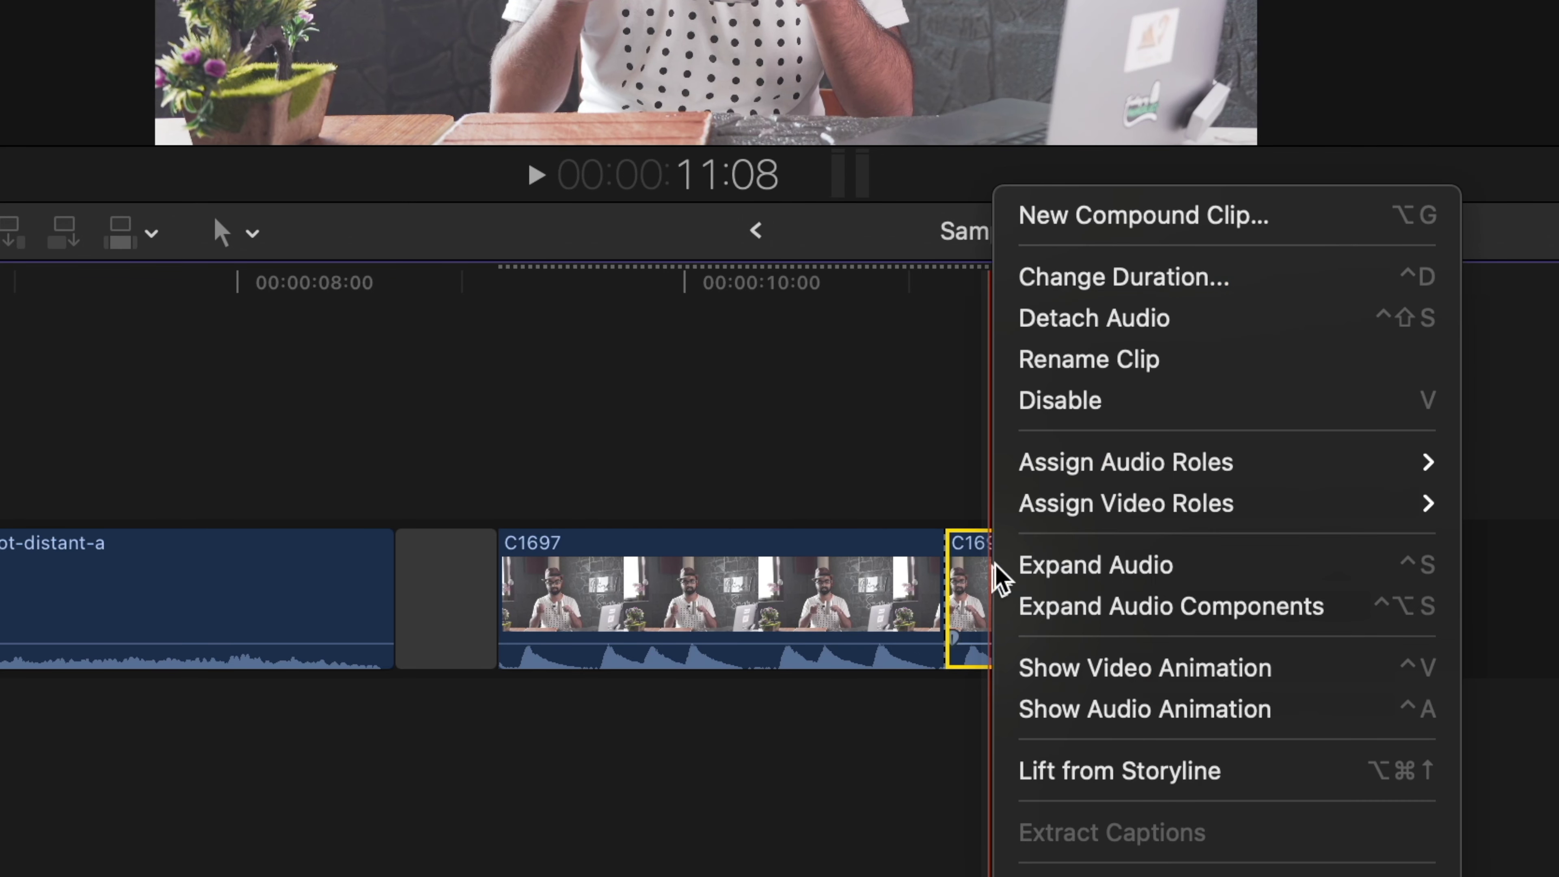
click(1099, 319)
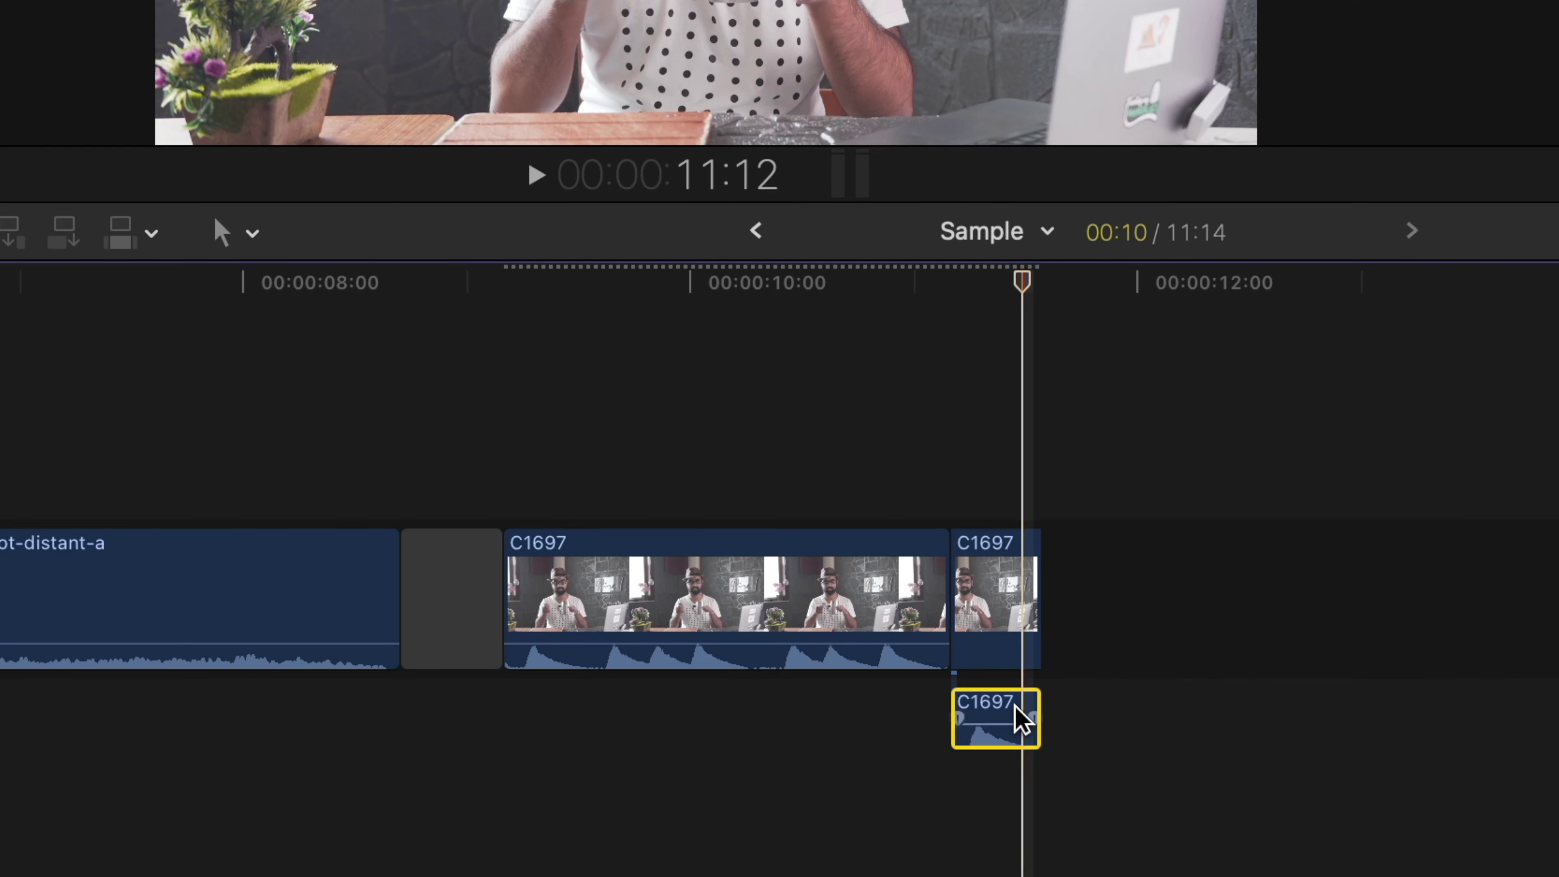
key(super+equal)
key(Down)
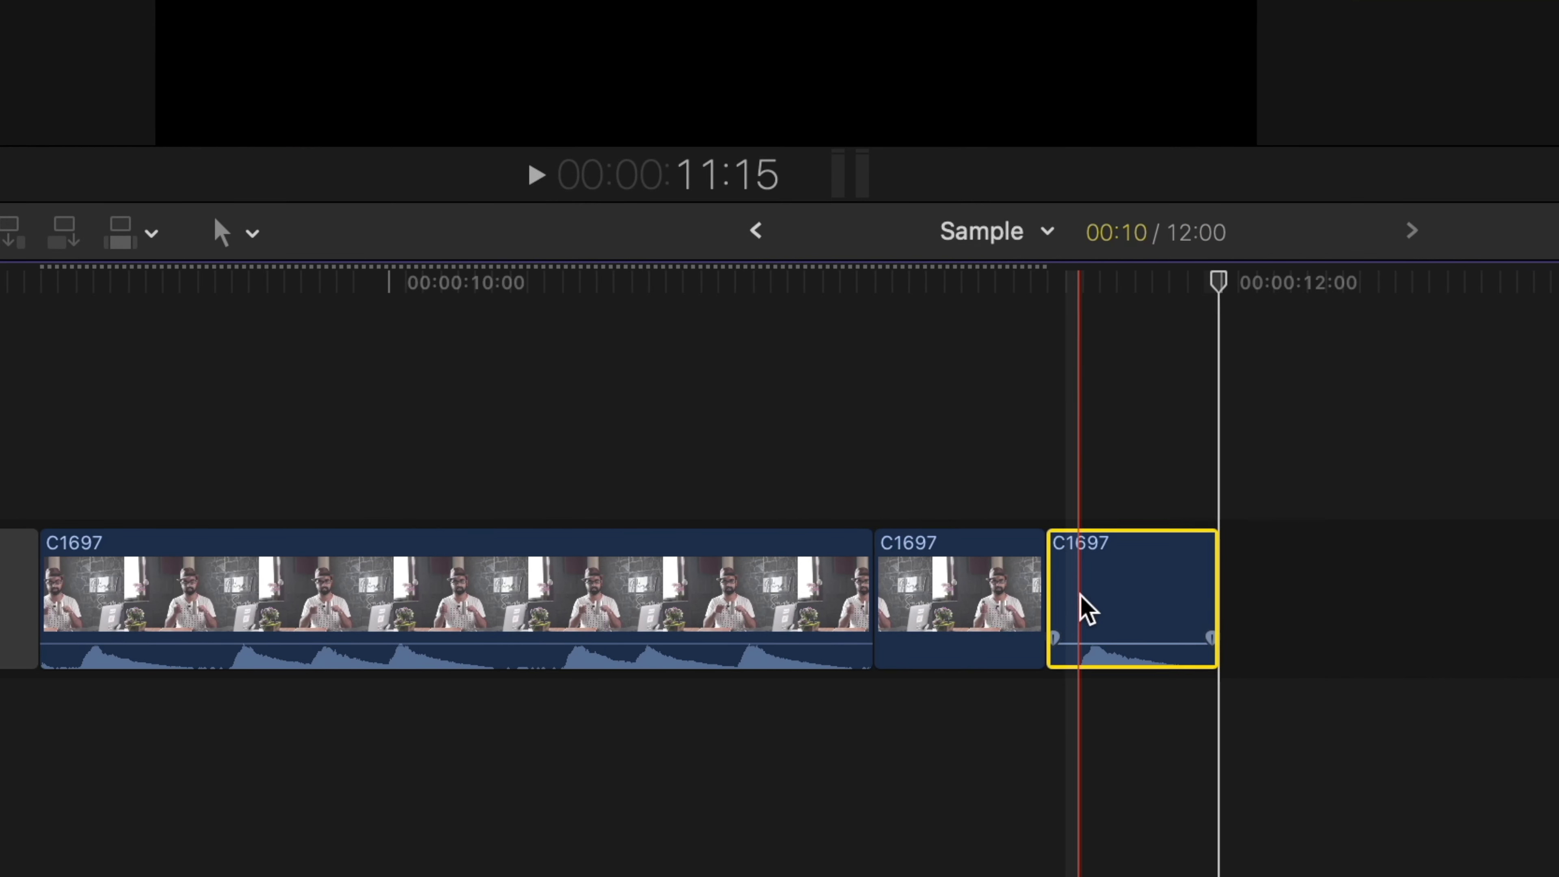
key(ctrl+alt+r)
click(1104, 282)
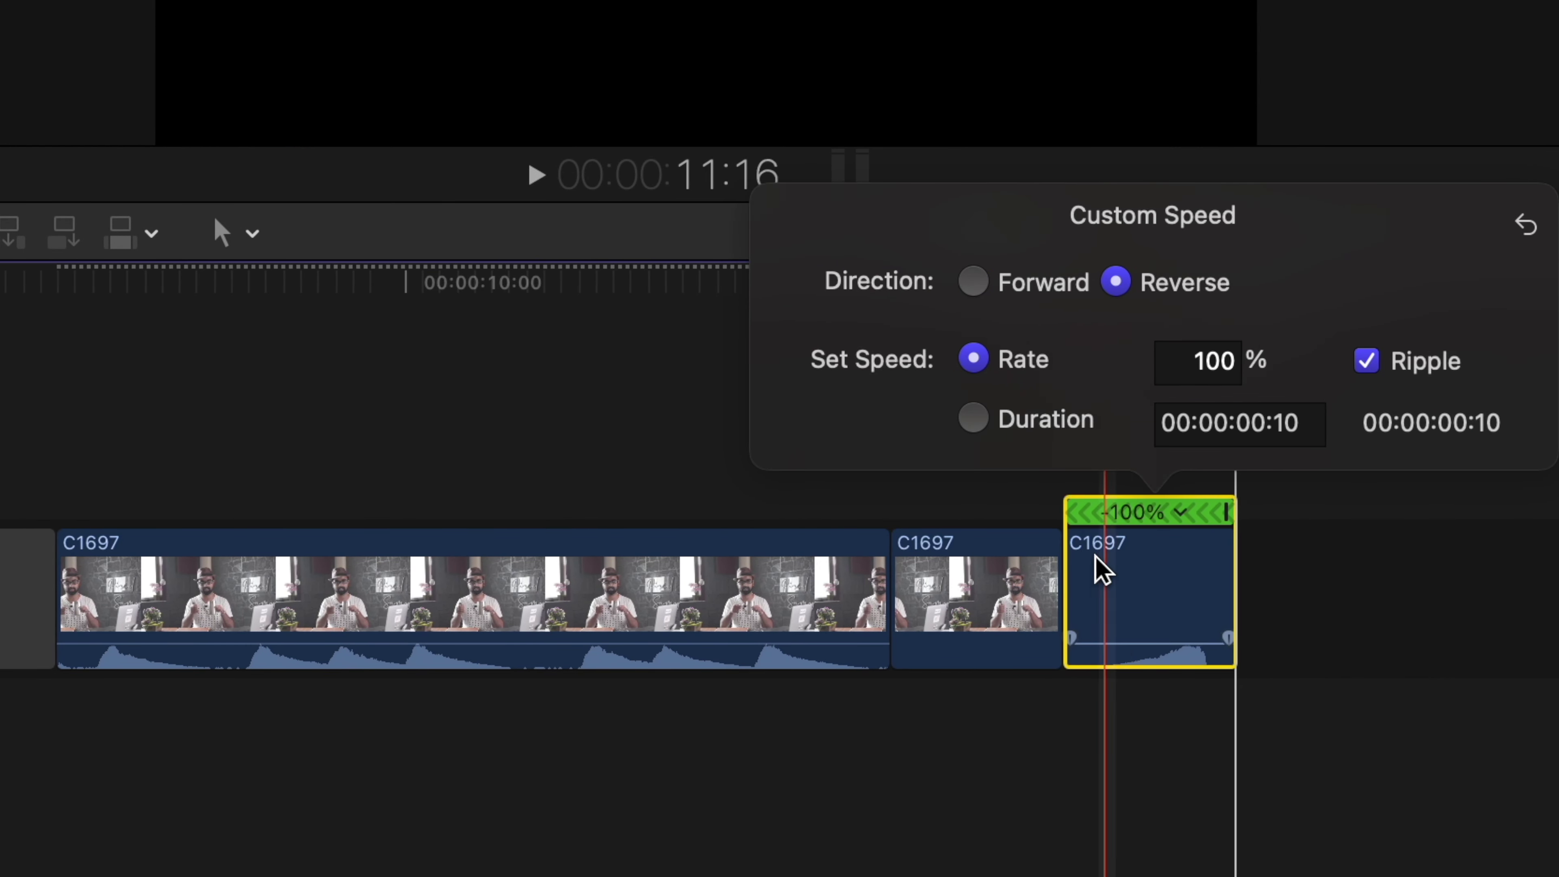
click(1078, 452)
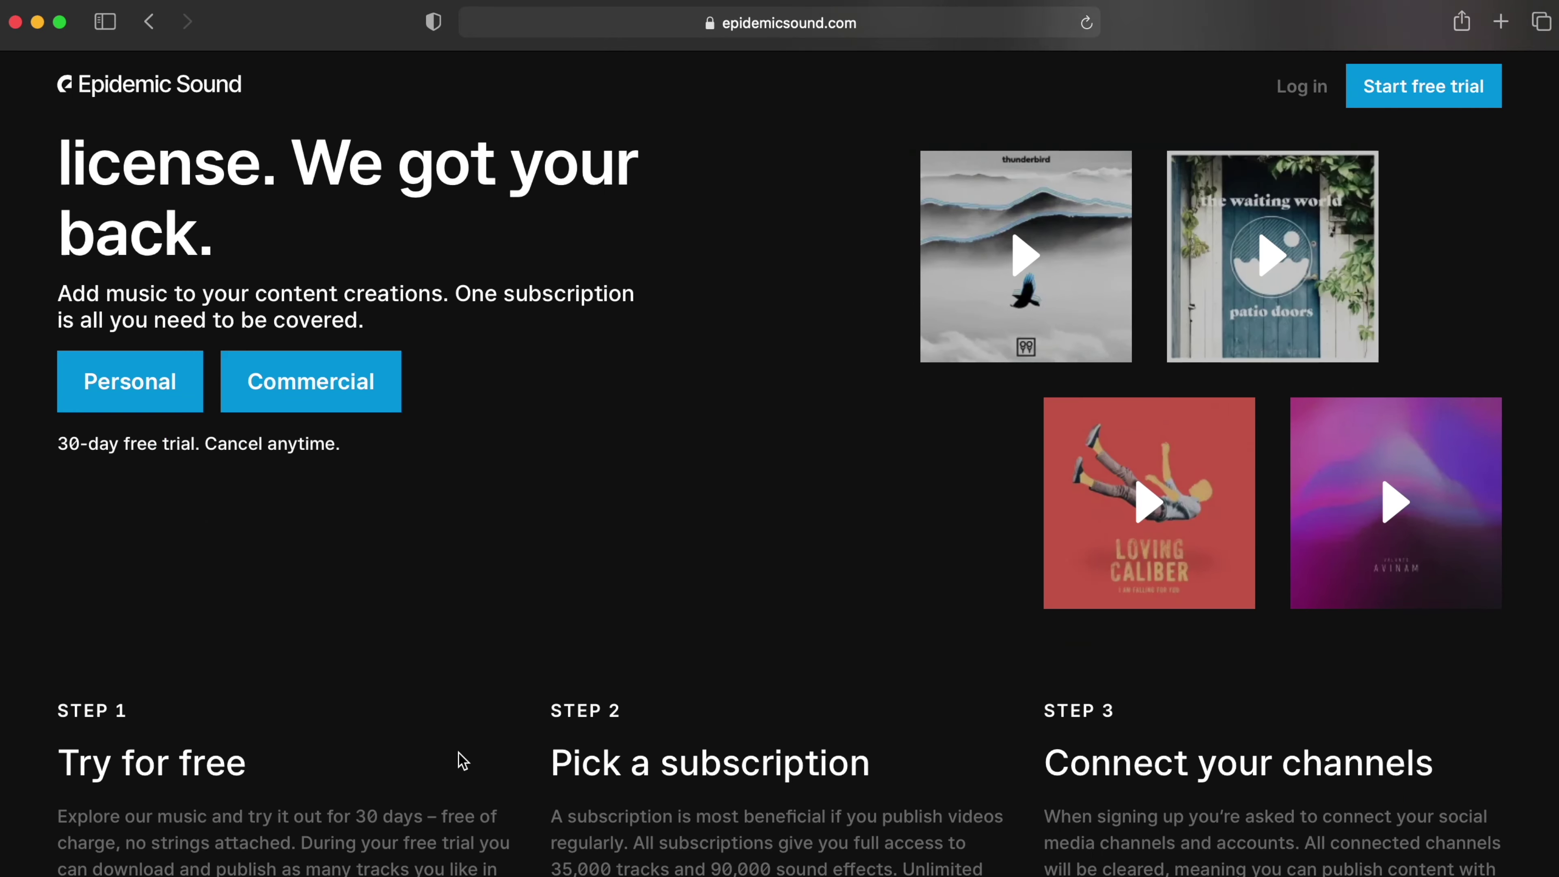
scroll(457, 752, down, 10)
scroll(458, 753, down, 15)
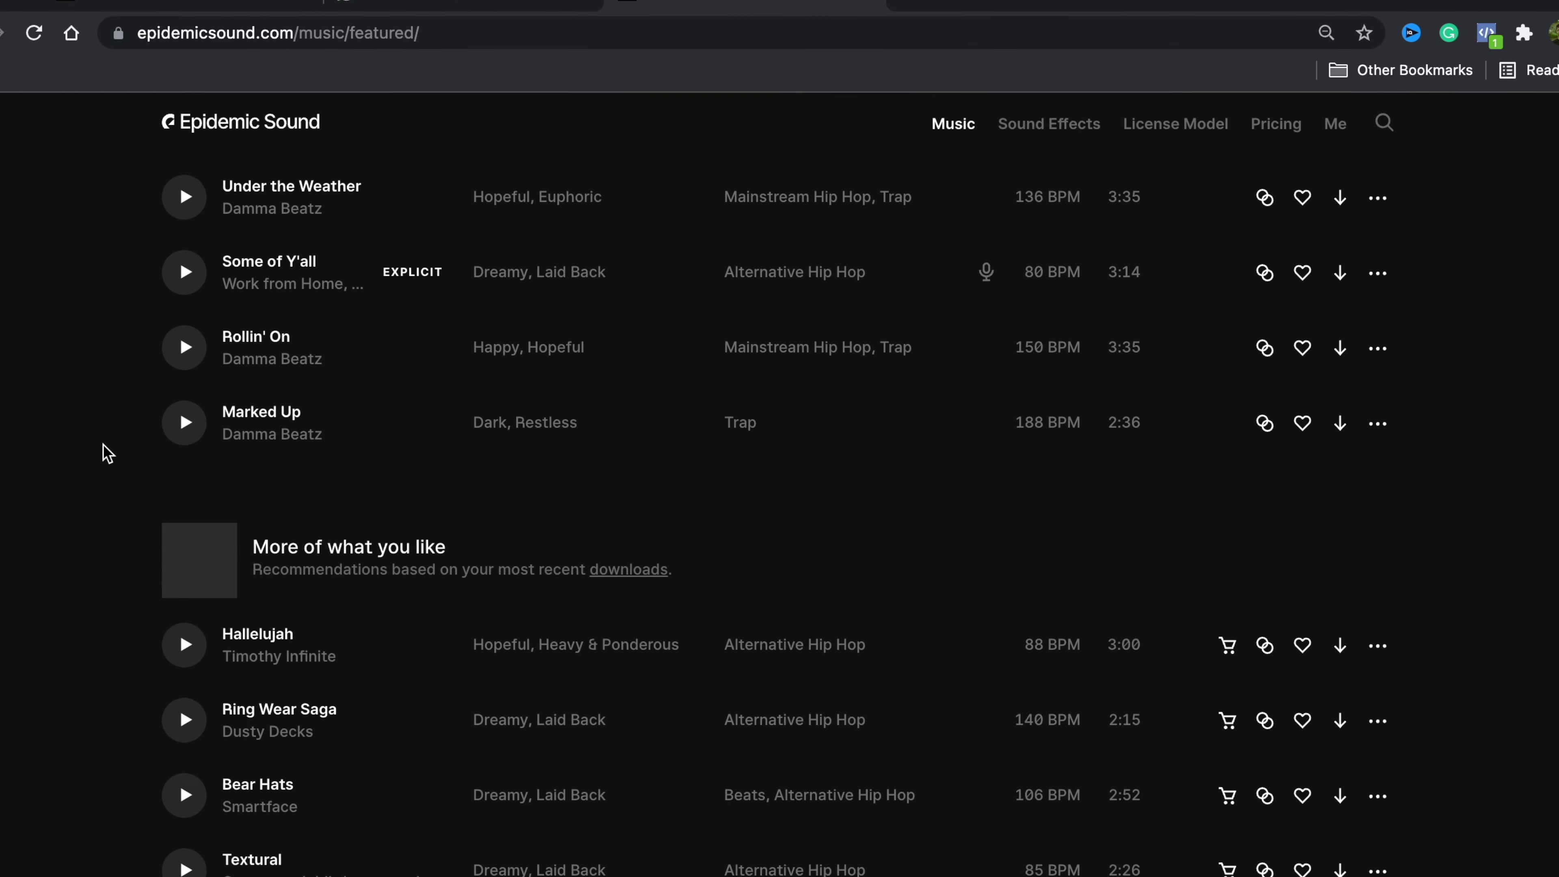
scroll(90, 452, down, 20)
scroll(66, 458, down, 5)
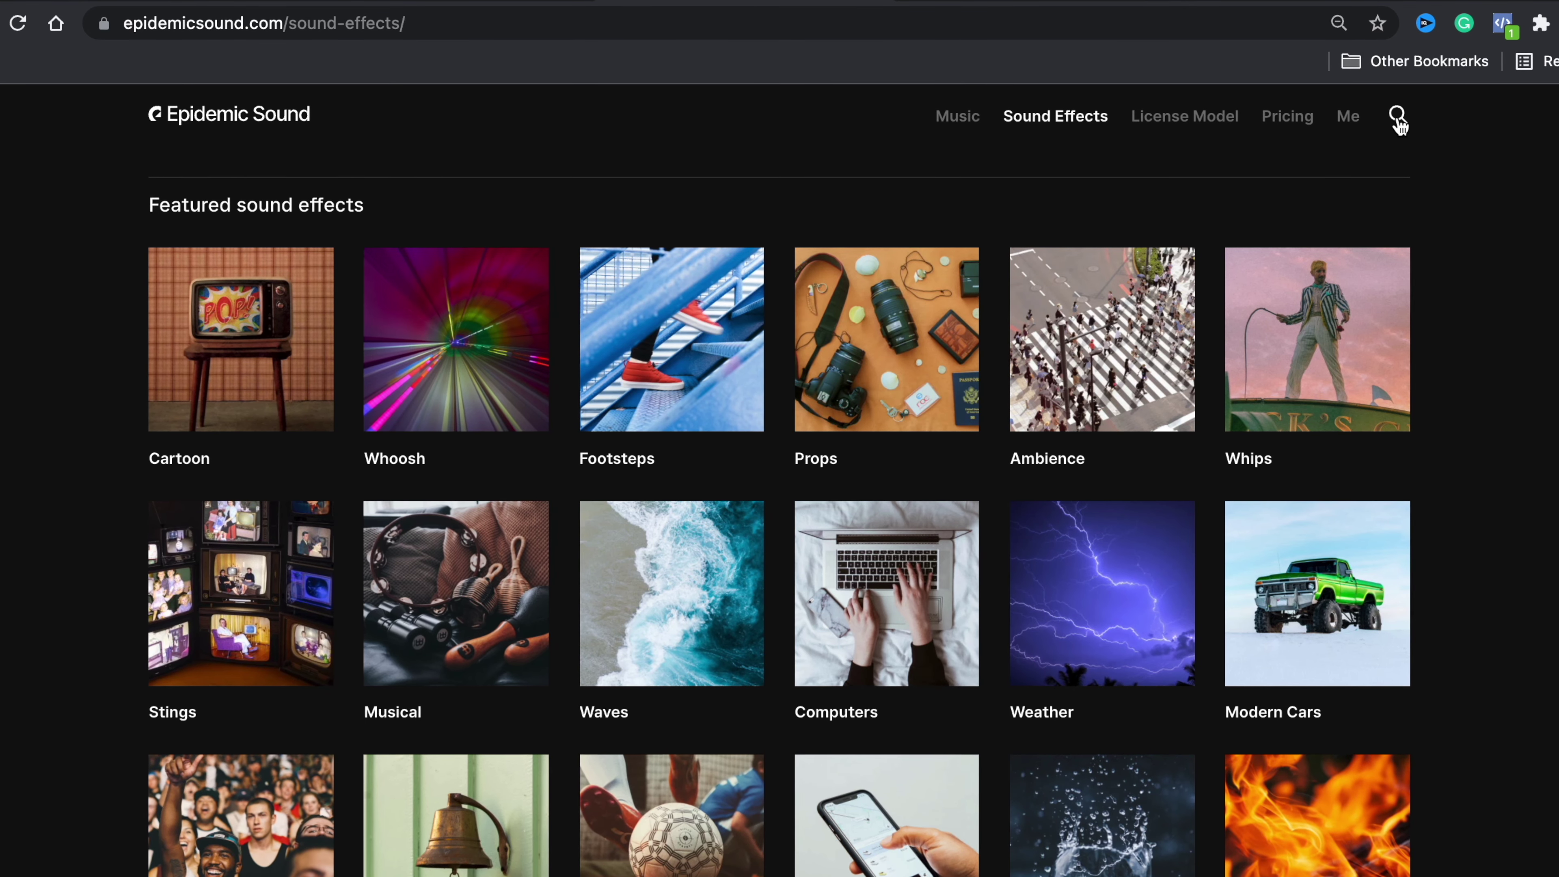
- Search Epidemic Sound effects for "riser" and scroll through the results
click(1398, 118)
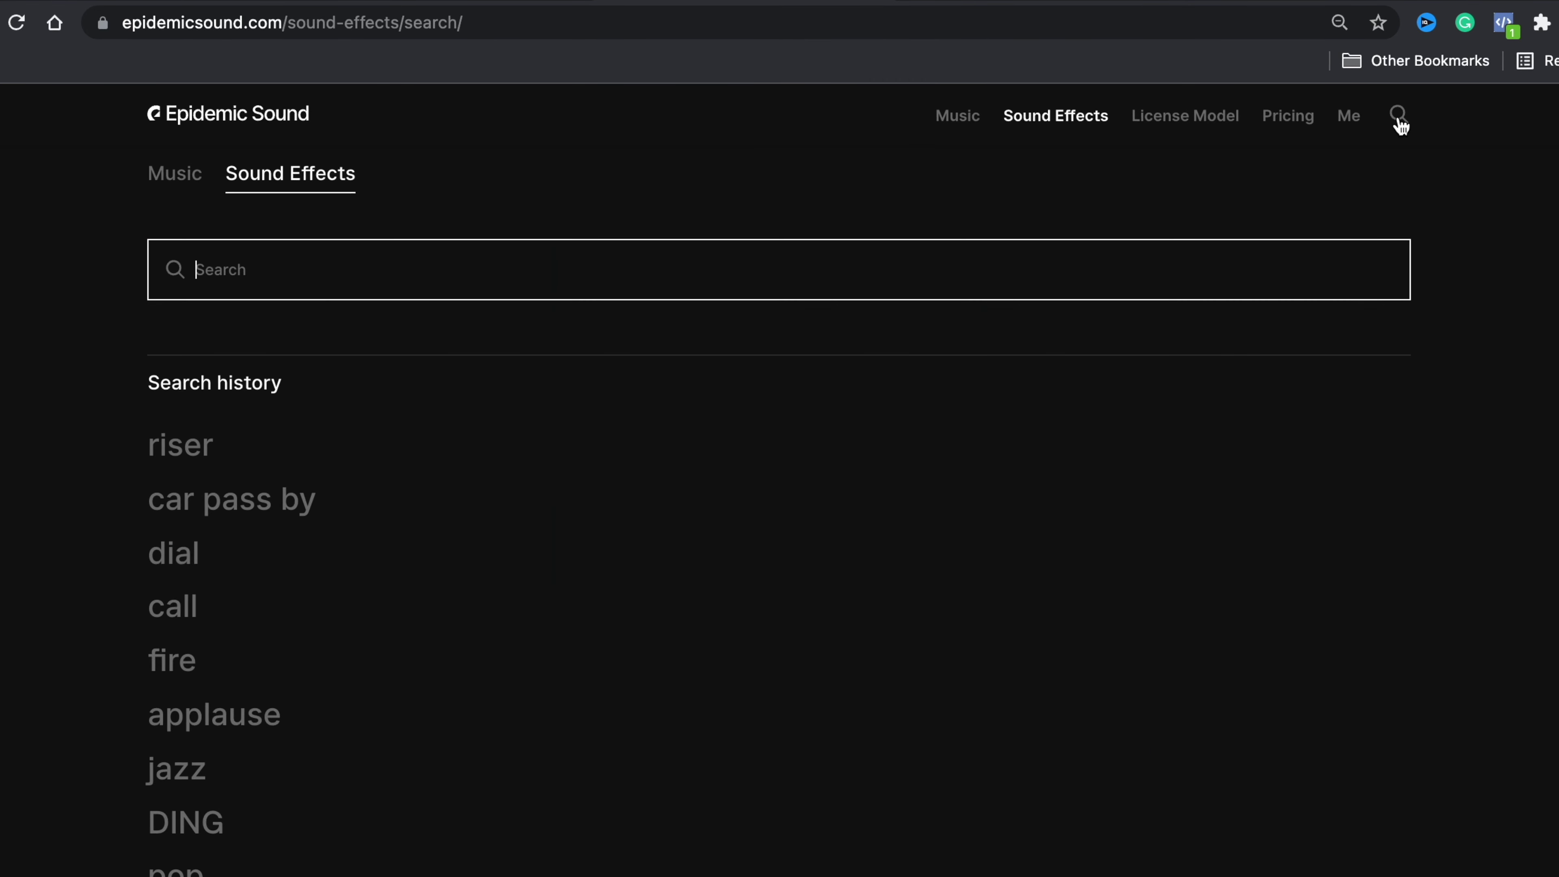
text(riser)
key(Return)
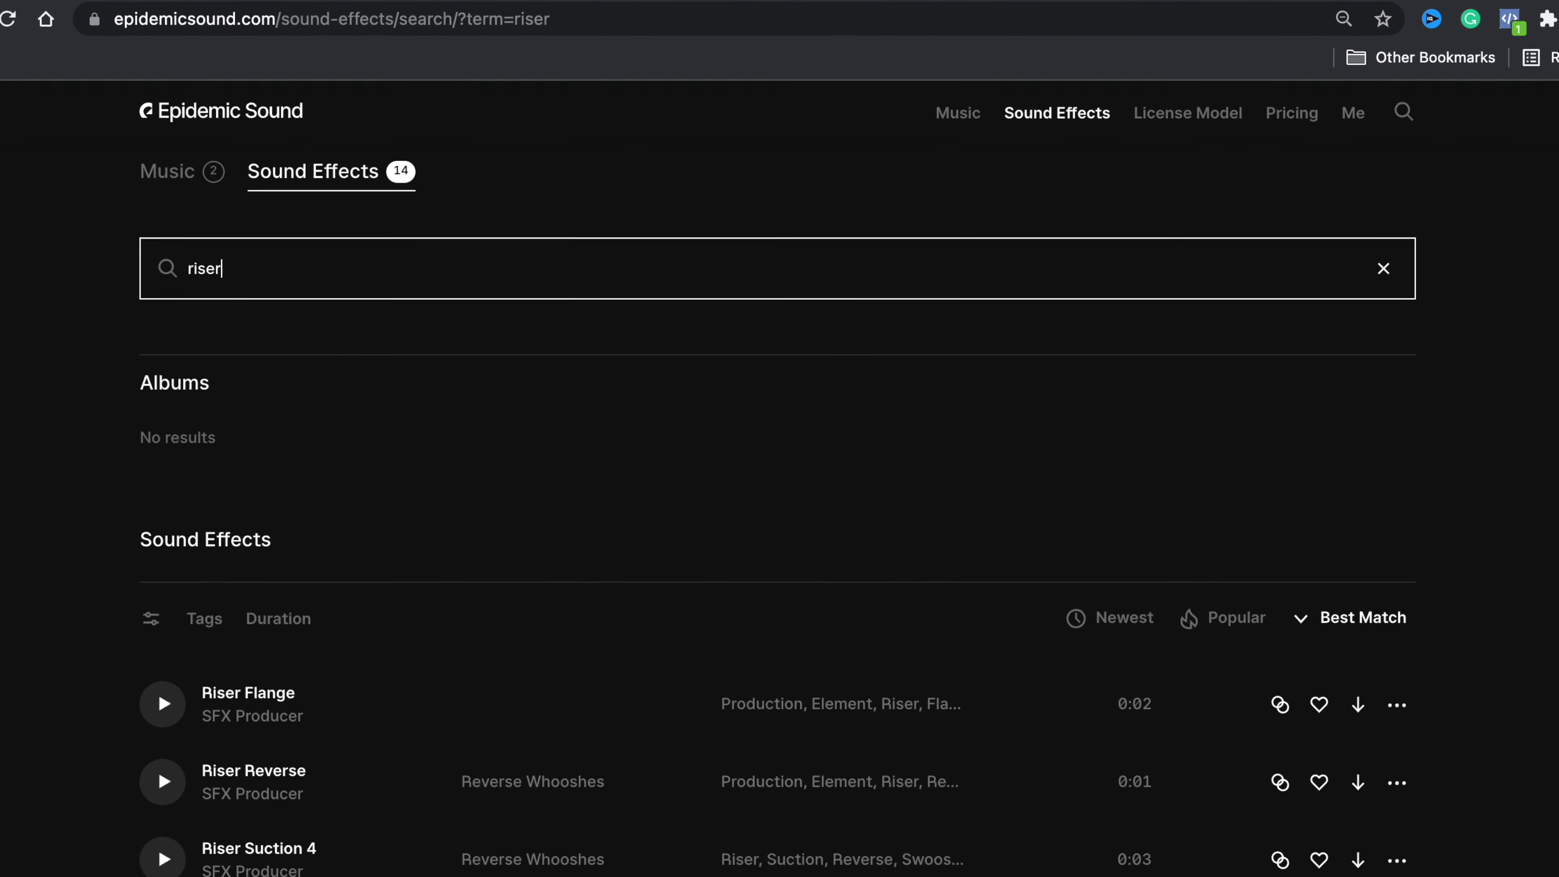
scroll(657, 411, down, 8)
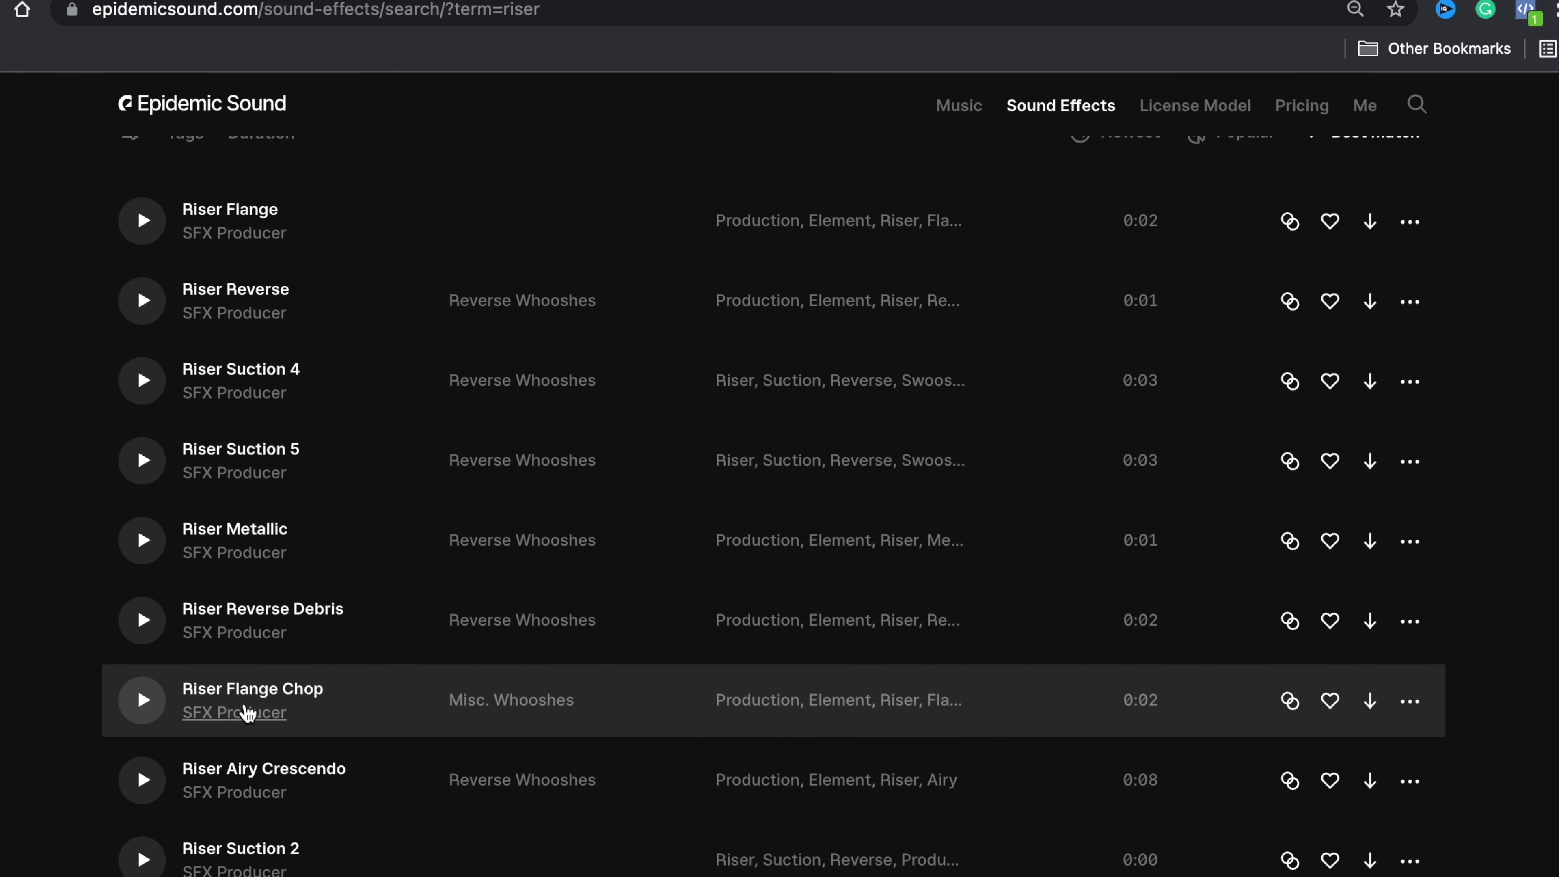
scroll(234, 853, down, 1)
scroll(235, 871, down, 7)
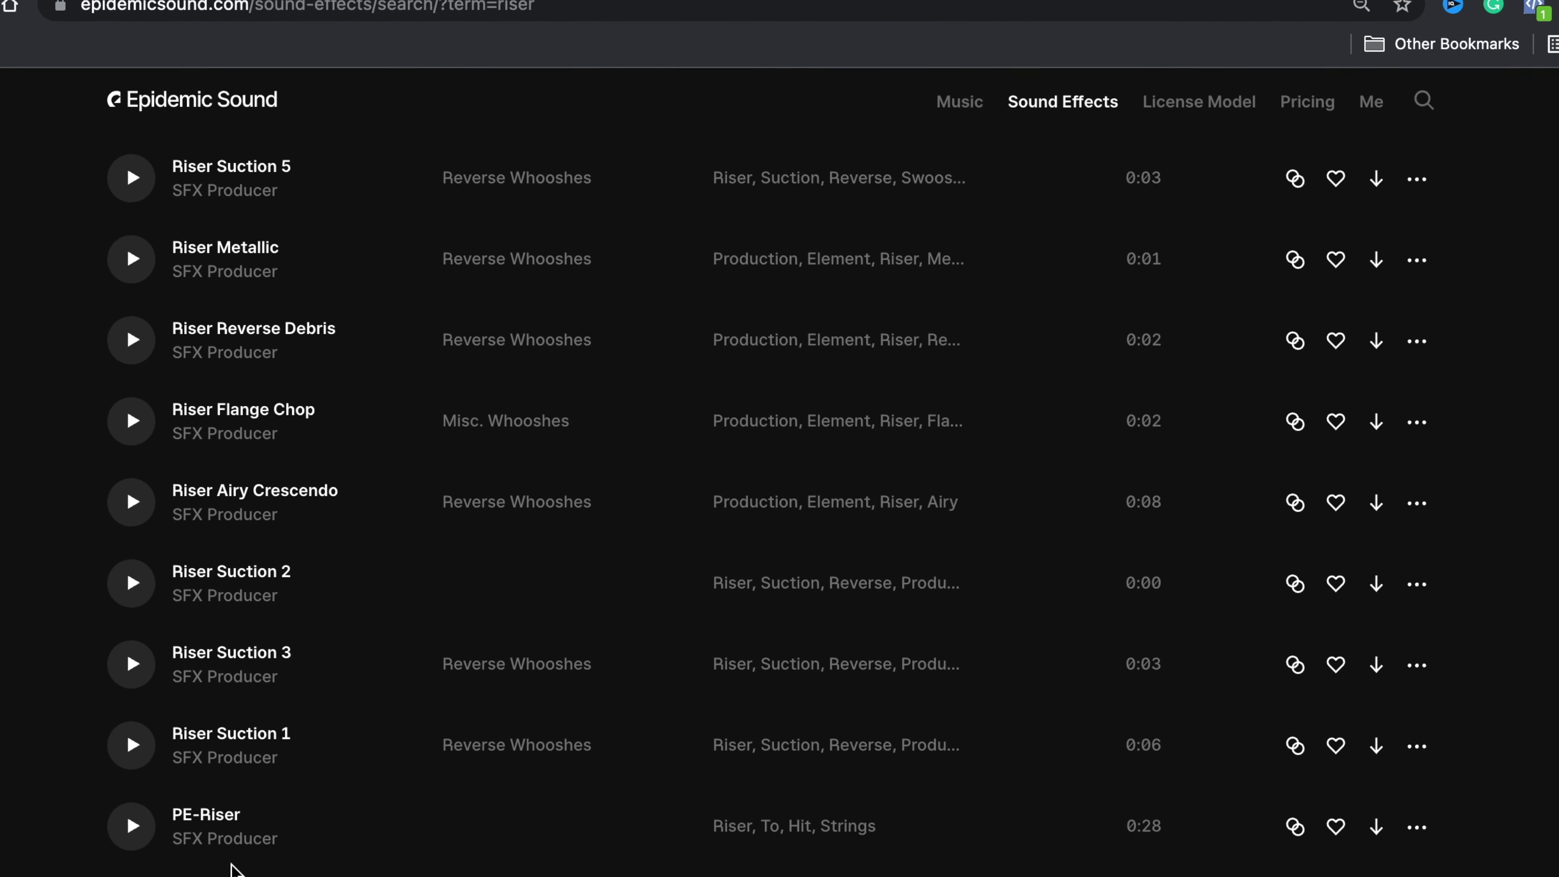
scroll(227, 872, up, 10)
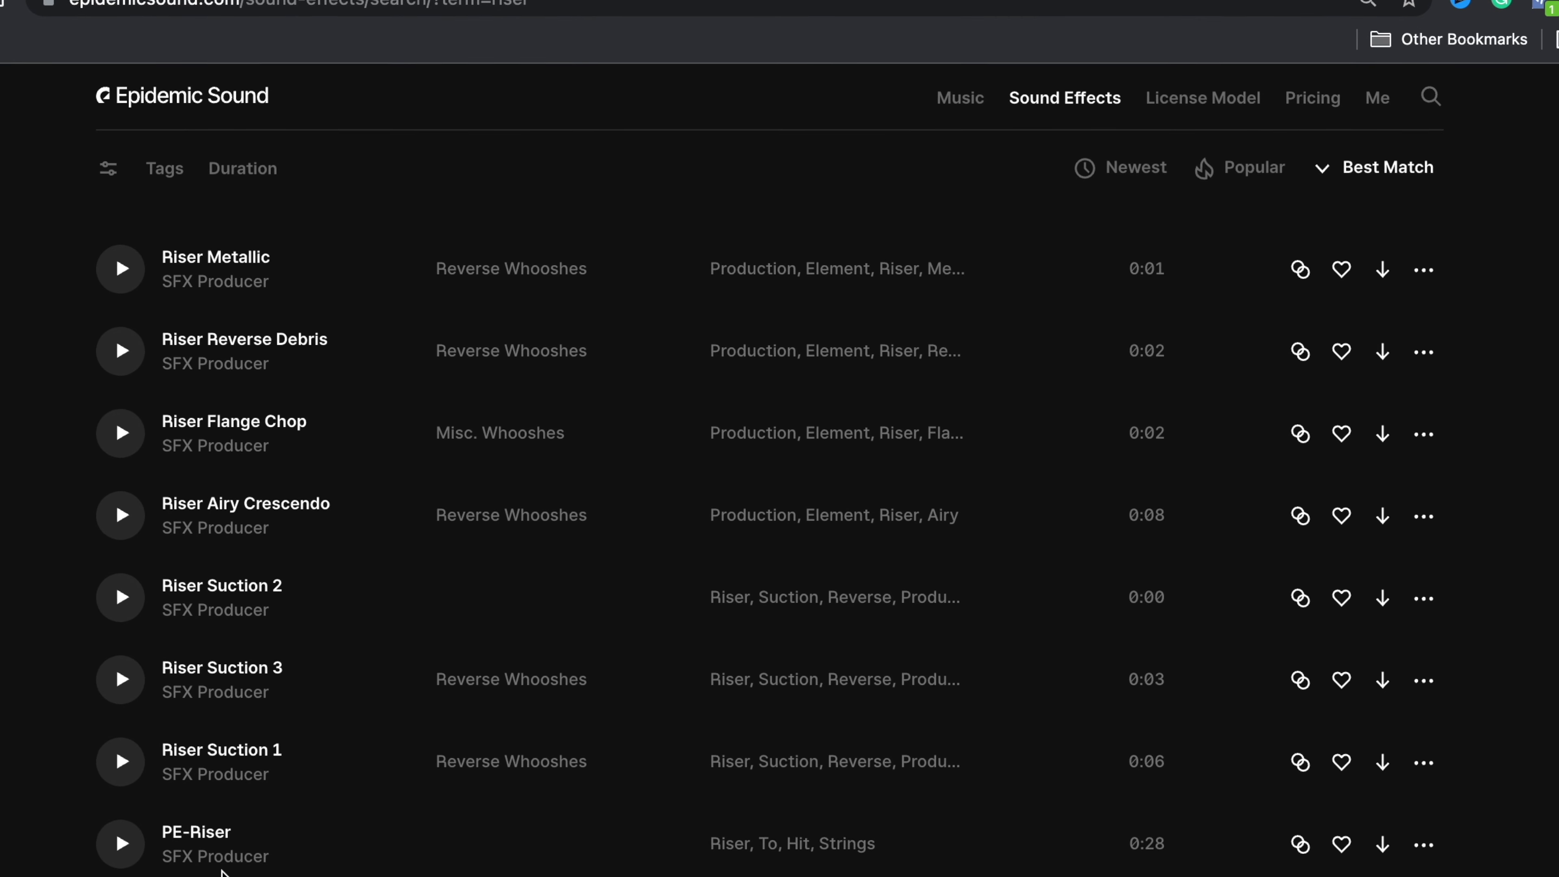
scroll(218, 860, up, 4)
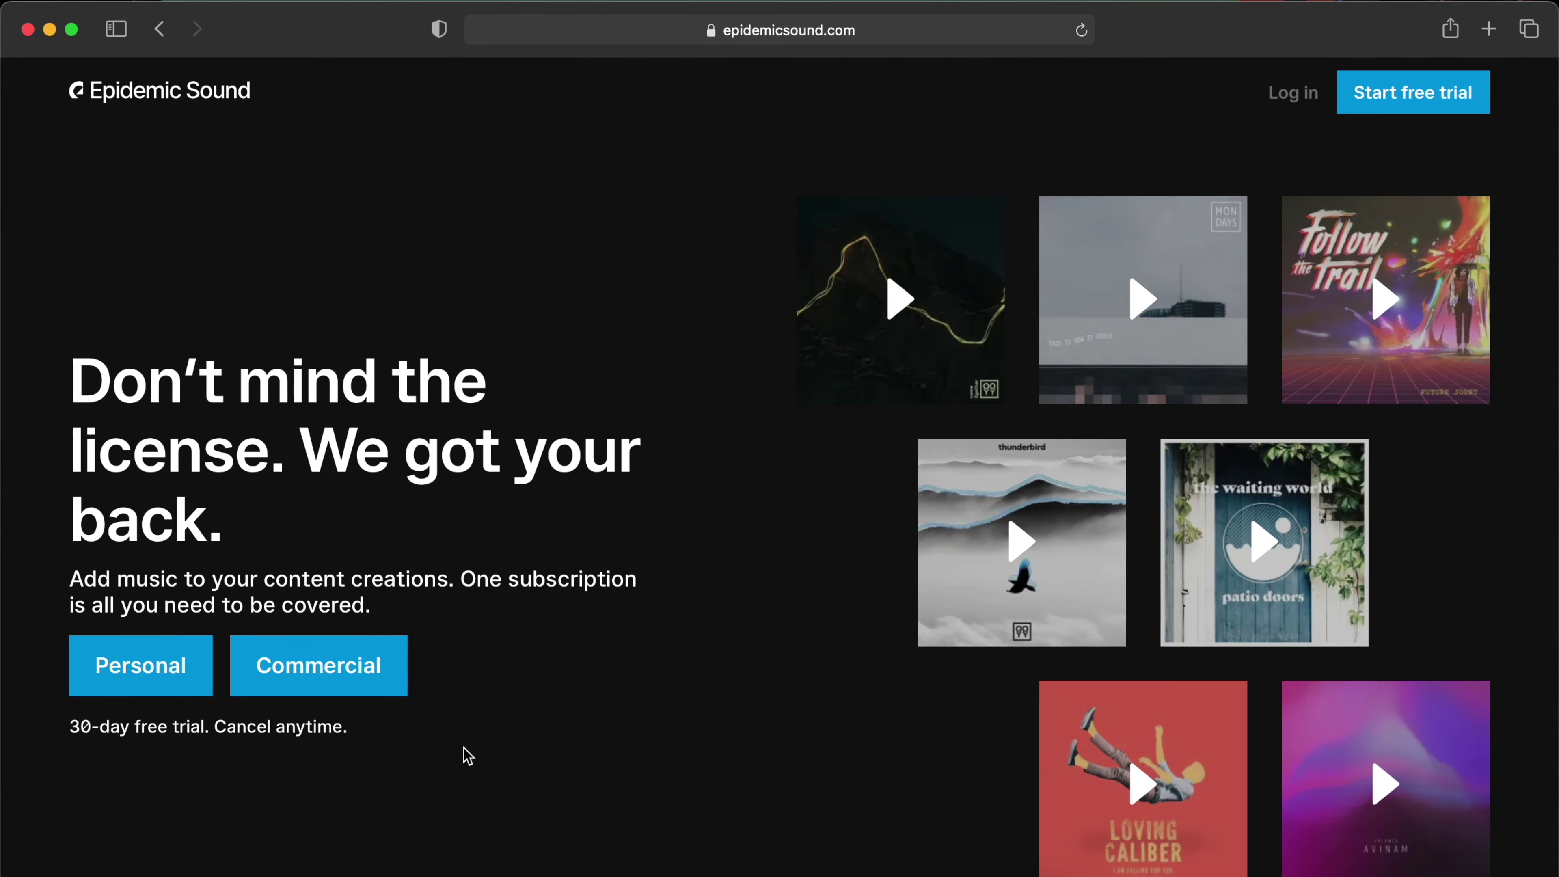
scroll(462, 754, down, 10)
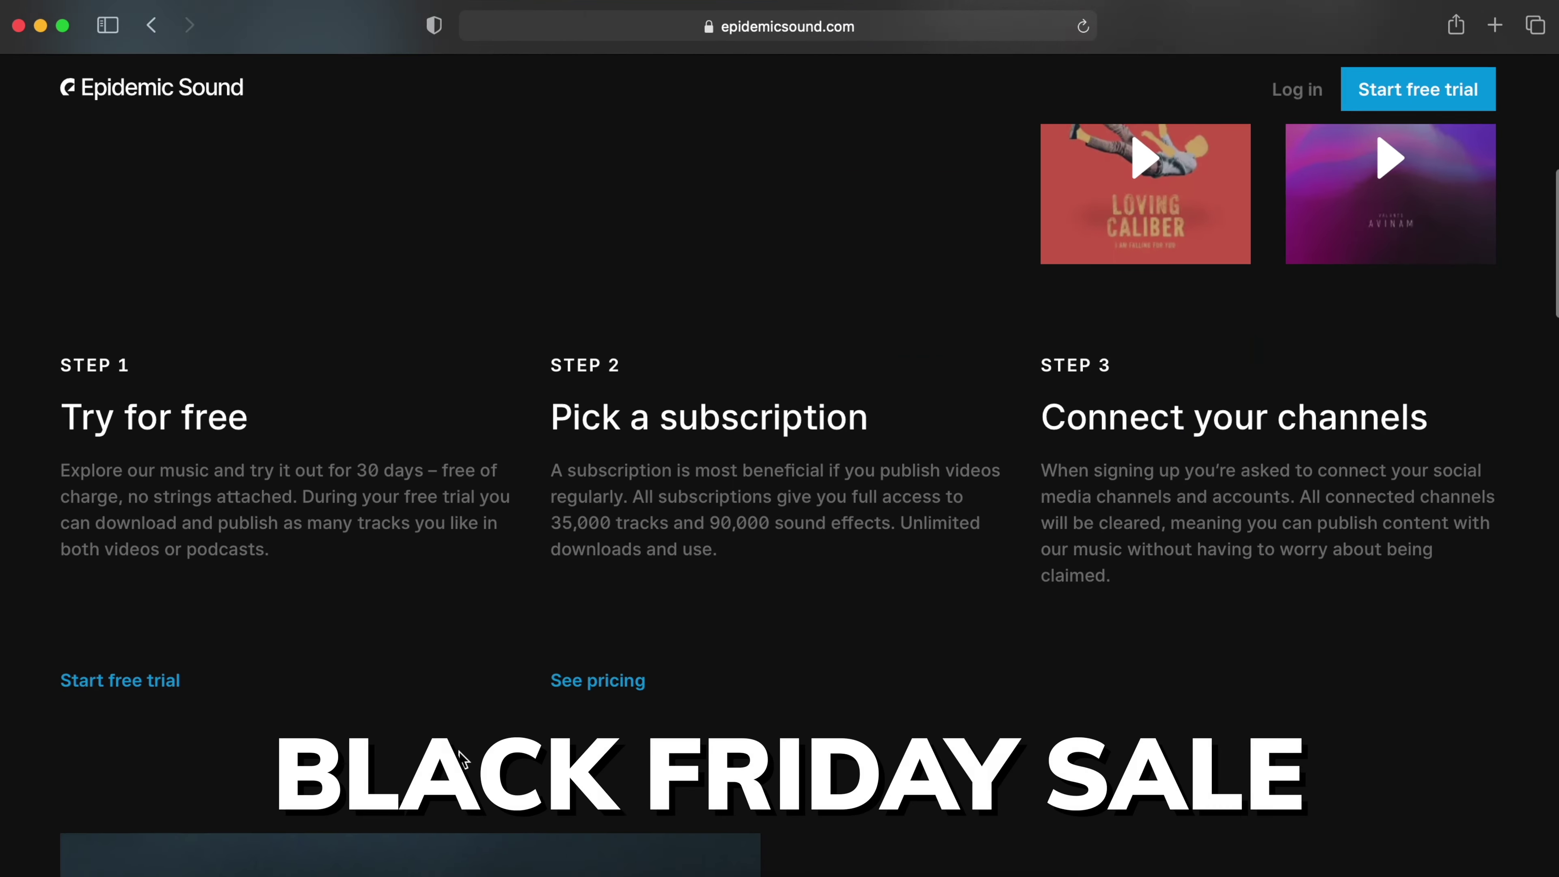
scroll(463, 761, down, 10)
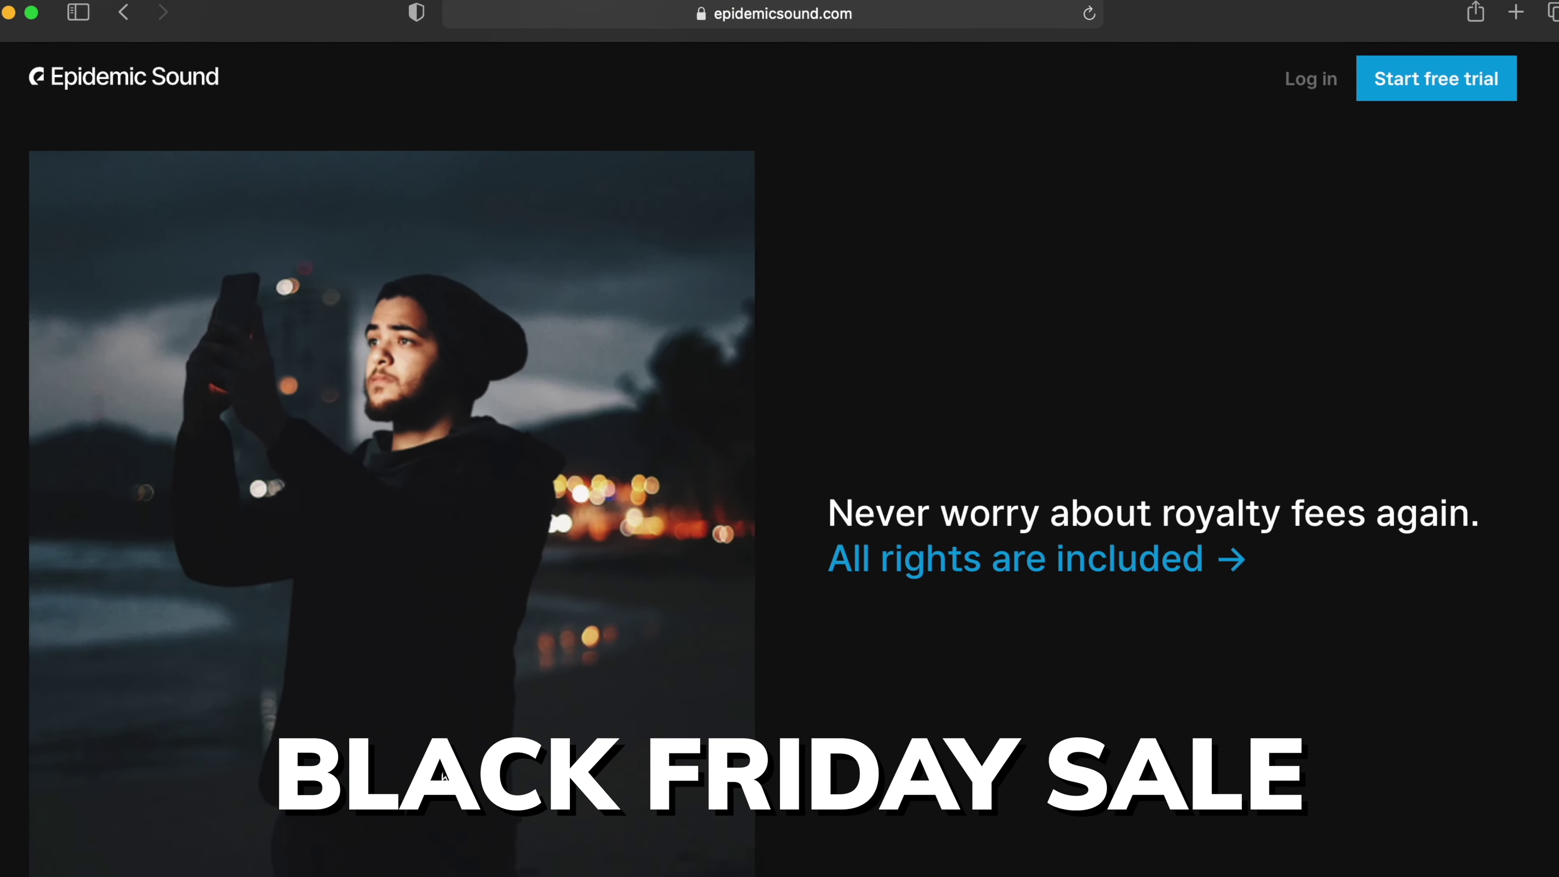
scroll(444, 772, down, 10)
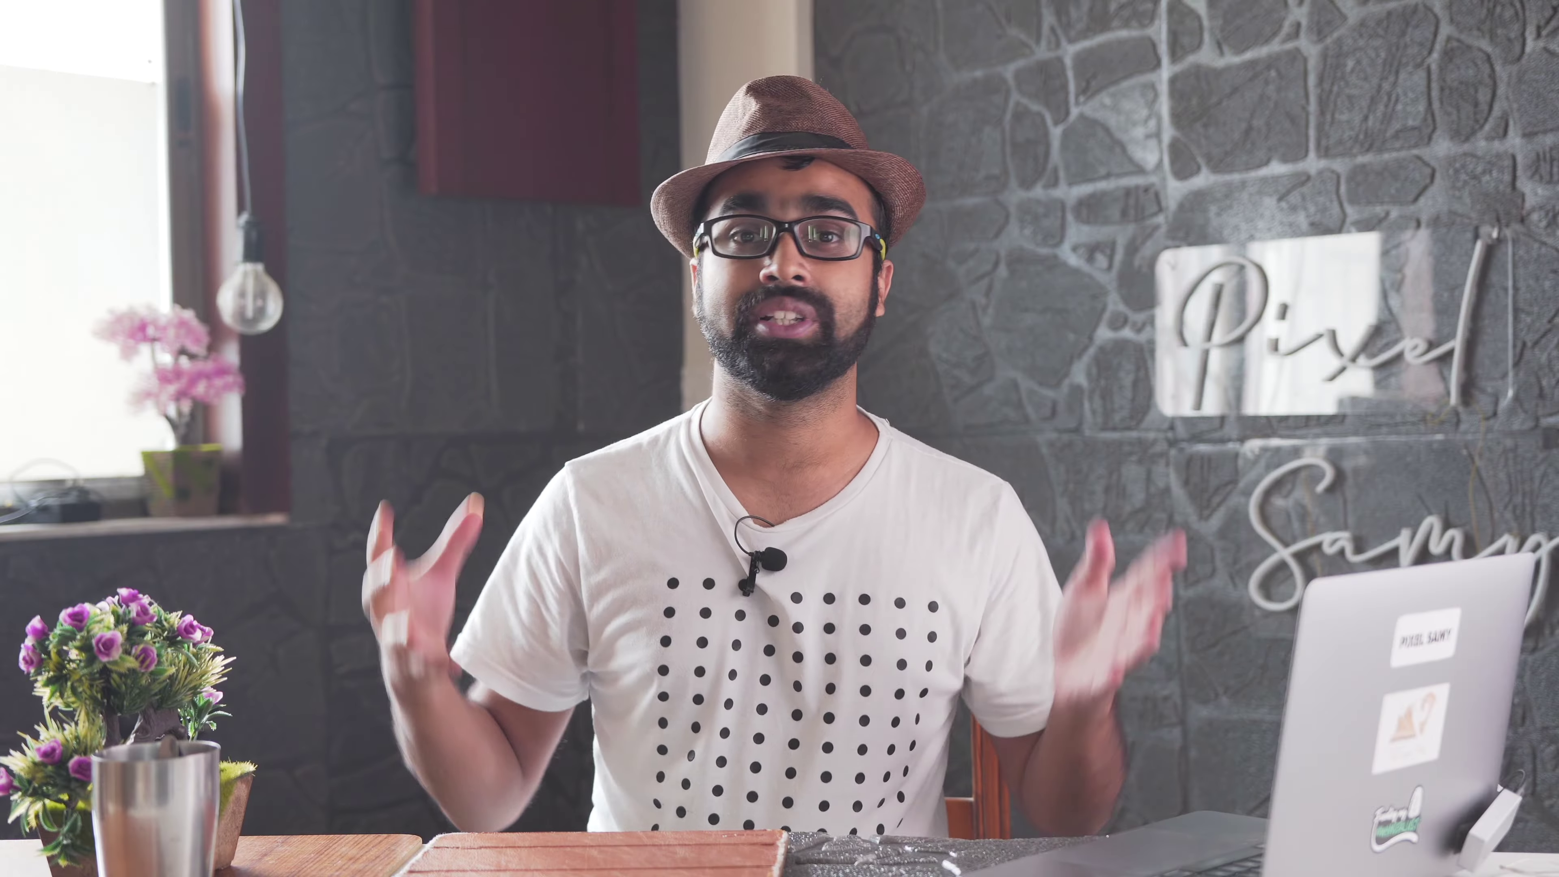